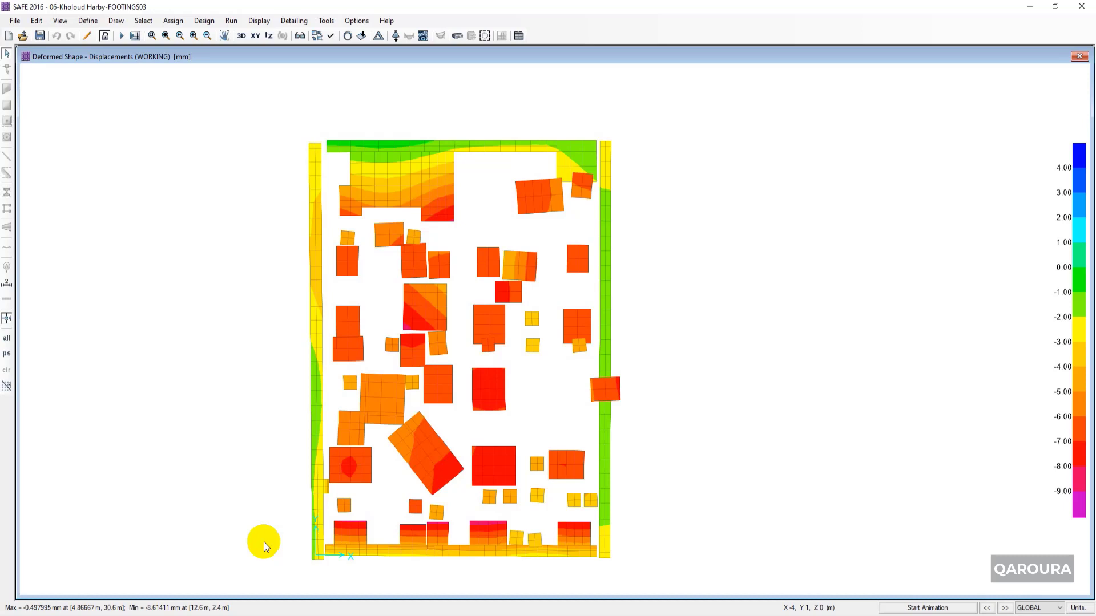
Switch to ETABS and initialize a new model with Metric SI display units and User as the default materials region
{"action": "left_click", "coordinate": [242, 586]}
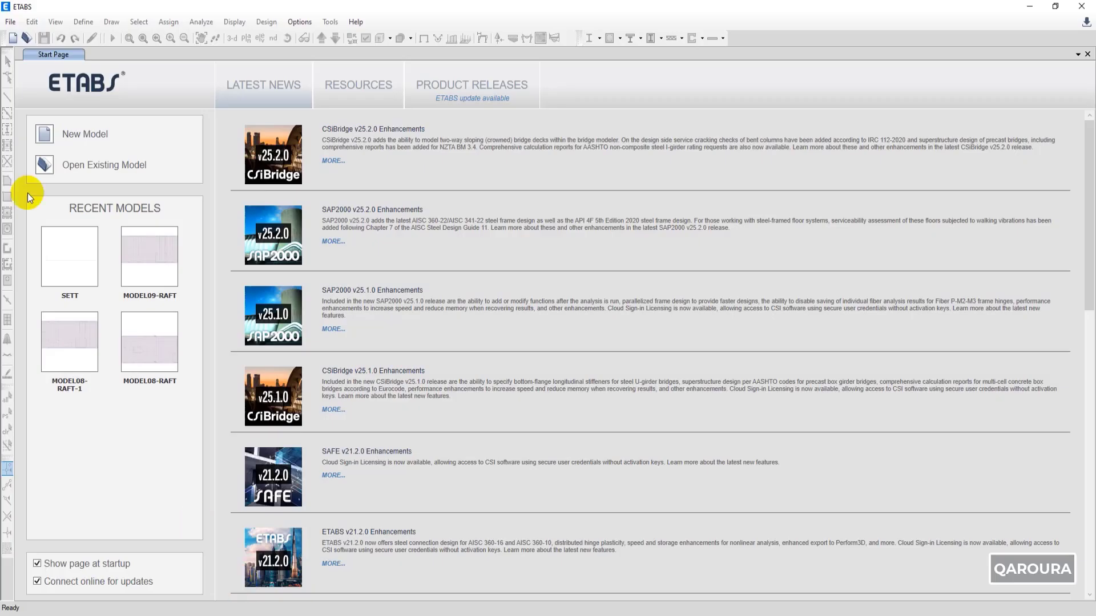
{"action": "left_click", "coordinate": [13, 23]}
{"action": "left_click", "coordinate": [12, 23]}
{"action": "left_click", "coordinate": [12, 23]}
{"action": "left_click", "coordinate": [40, 37]}
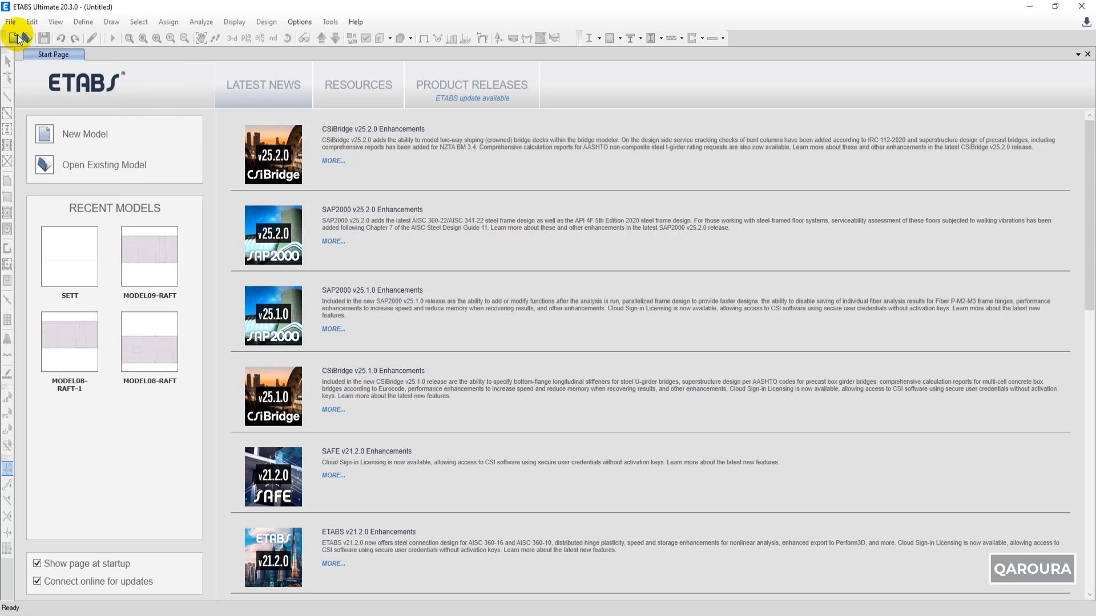
{"action": "left_click", "coordinate": [18, 37]}
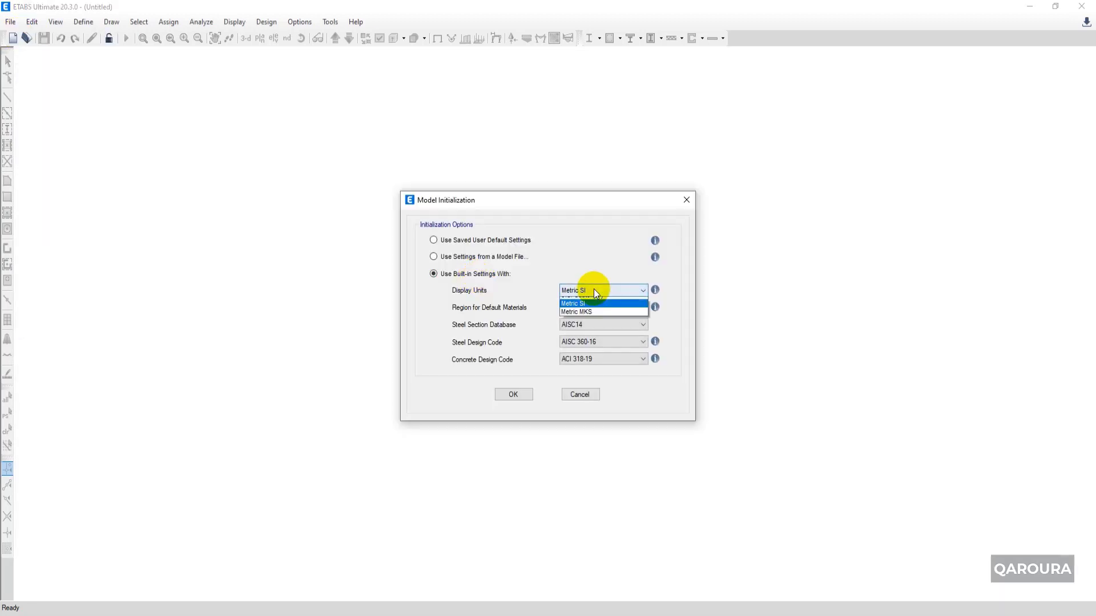
{"action": "left_click", "coordinate": [582, 307]}
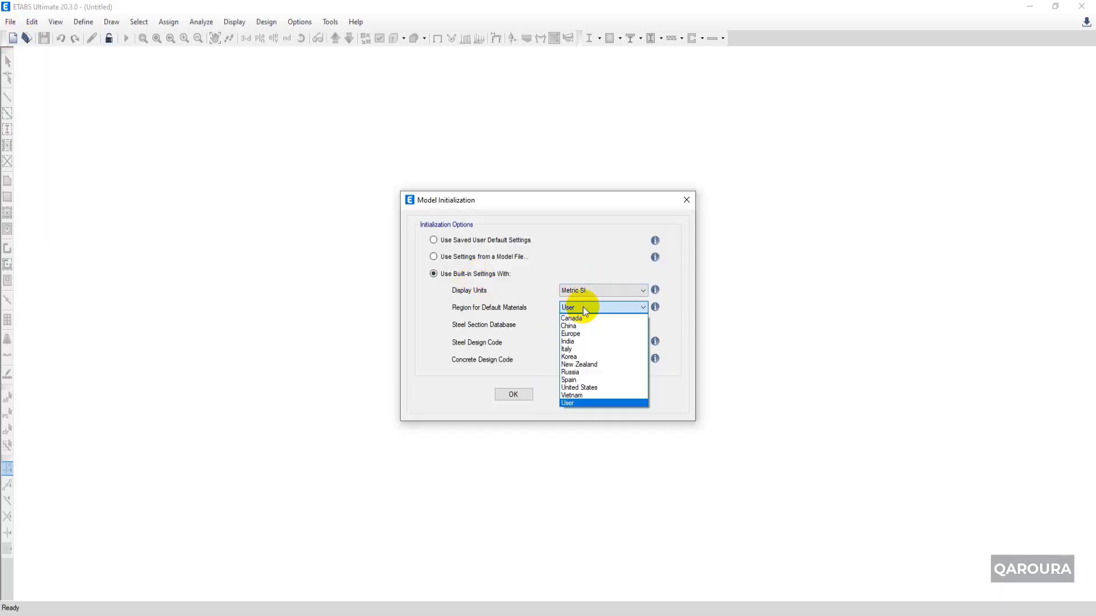
{"action": "left_click", "coordinate": [584, 307]}
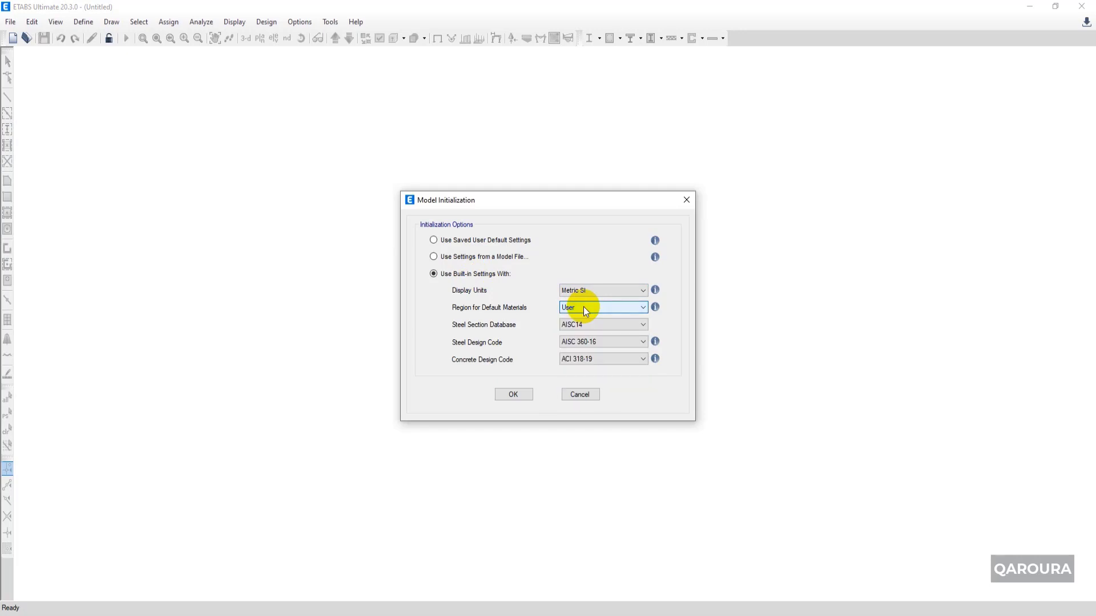
{"action": "left_click", "coordinate": [520, 396]}
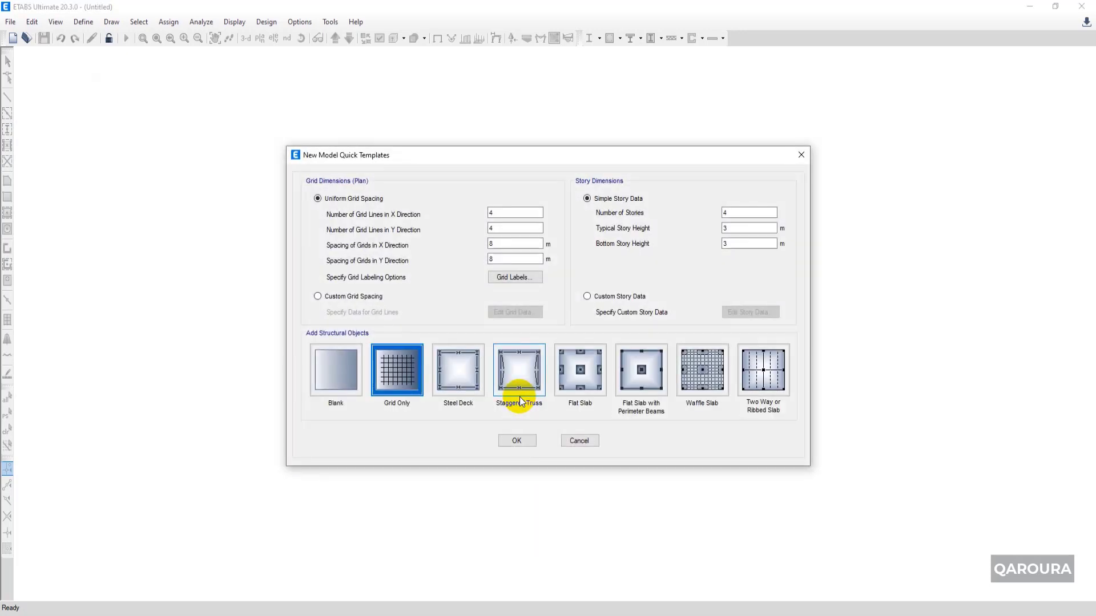
Switch to SAFE and examine the footings' displacement contours in the deformed shape view
{"action": "mouse_move", "coordinate": [604, 609]}
{"action": "left_click", "coordinate": [602, 576]}
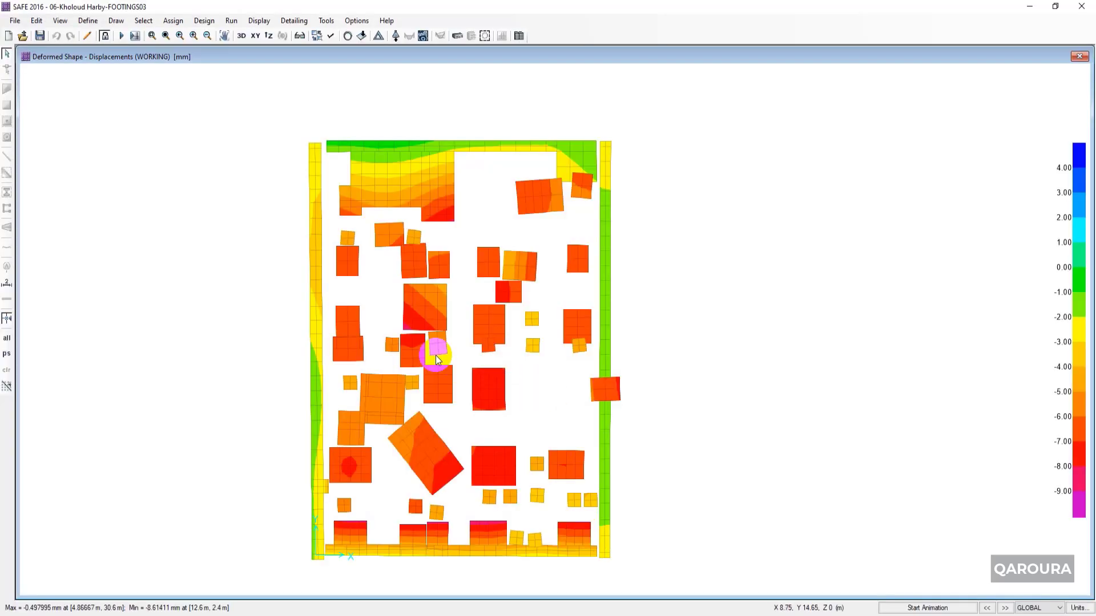
{"action": "scroll", "coordinate": [436, 354], "scroll_direction": "up", "scroll_amount": 3}
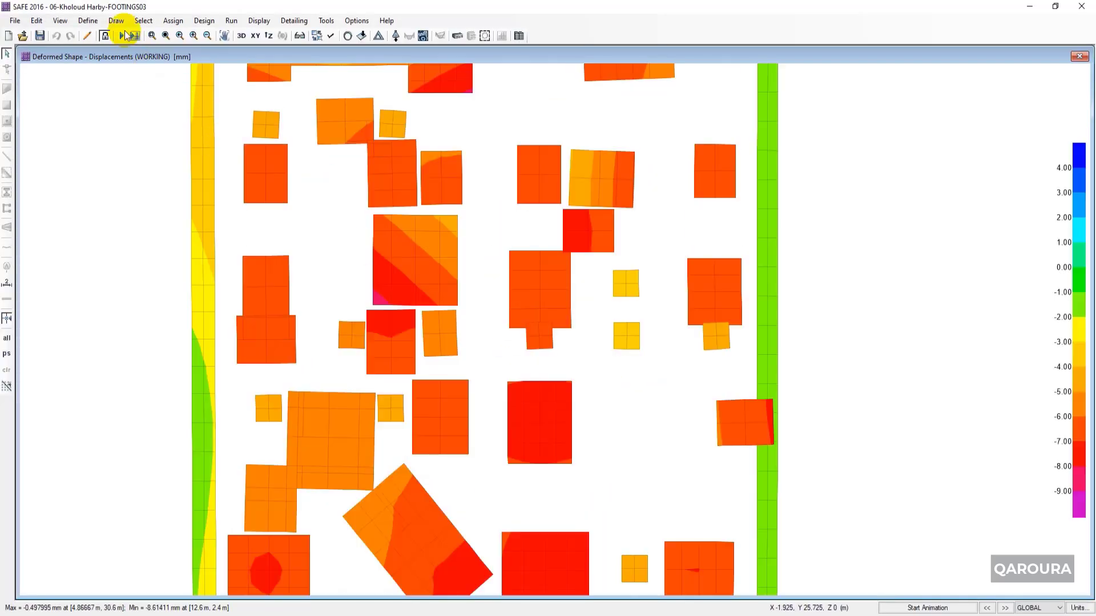
{"action": "left_click", "coordinate": [116, 21]}
{"action": "left_click", "coordinate": [188, 277]}
{"action": "left_click", "coordinate": [540, 282]}
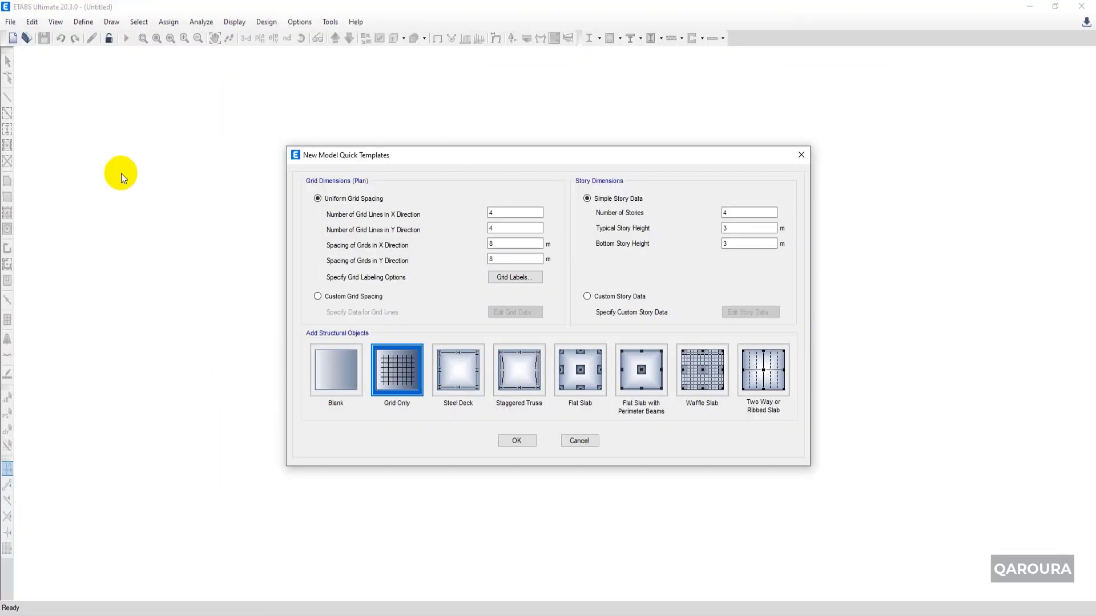
Create the ETABS model from the Blank template with 1 story and close the second view window
{"action": "left_click", "coordinate": [336, 370]}
{"action": "double_click", "coordinate": [723, 213]}
{"action": "type", "text": "1"}
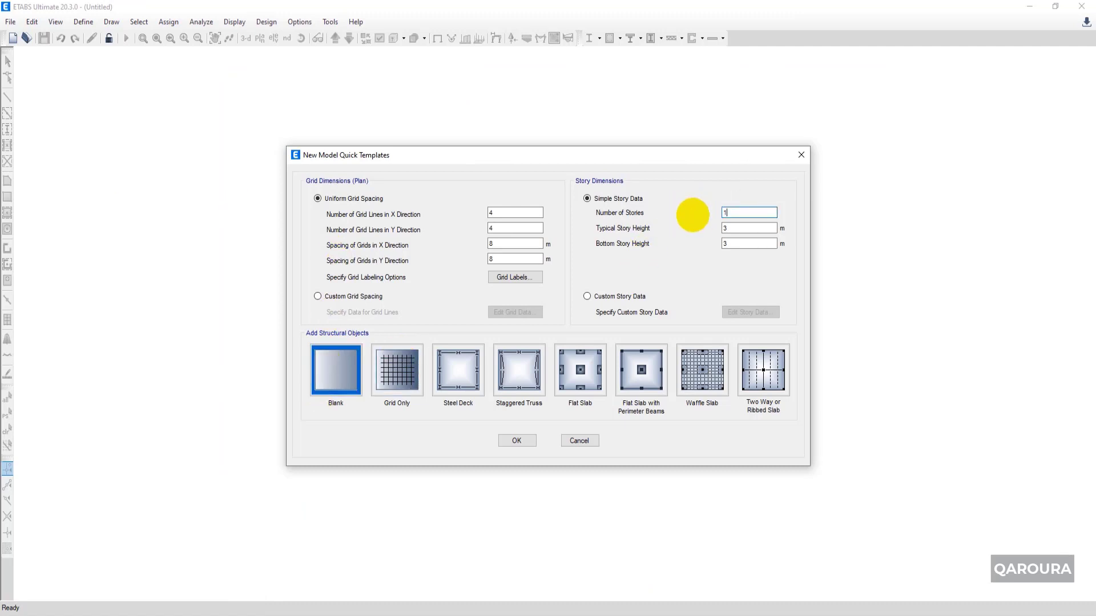
{"action": "left_click", "coordinate": [518, 441]}
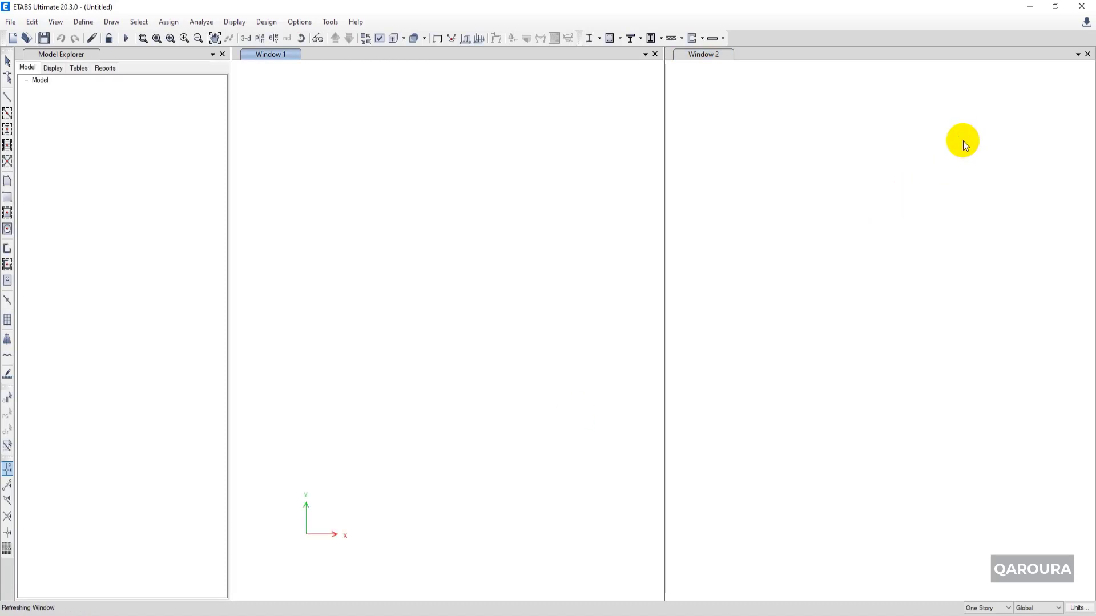
{"action": "left_click", "coordinate": [1087, 54]}
Add one X grid line and two Y grid lines to grid system G1, placing the second Y grid at 5.3 m
{"action": "right_click", "coordinate": [495, 208]}
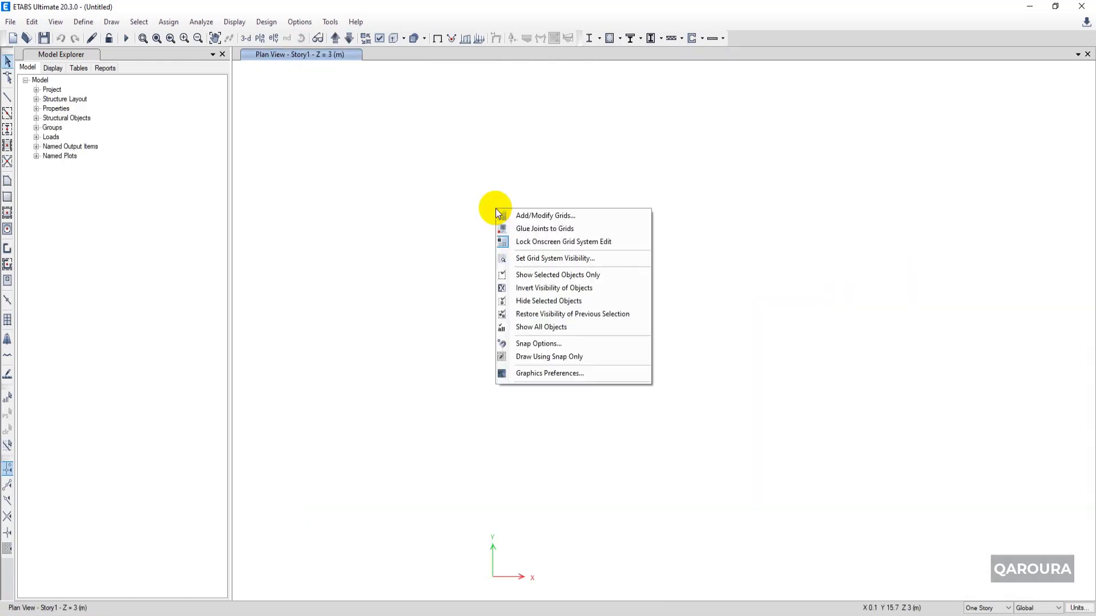
{"action": "left_click", "coordinate": [509, 215]}
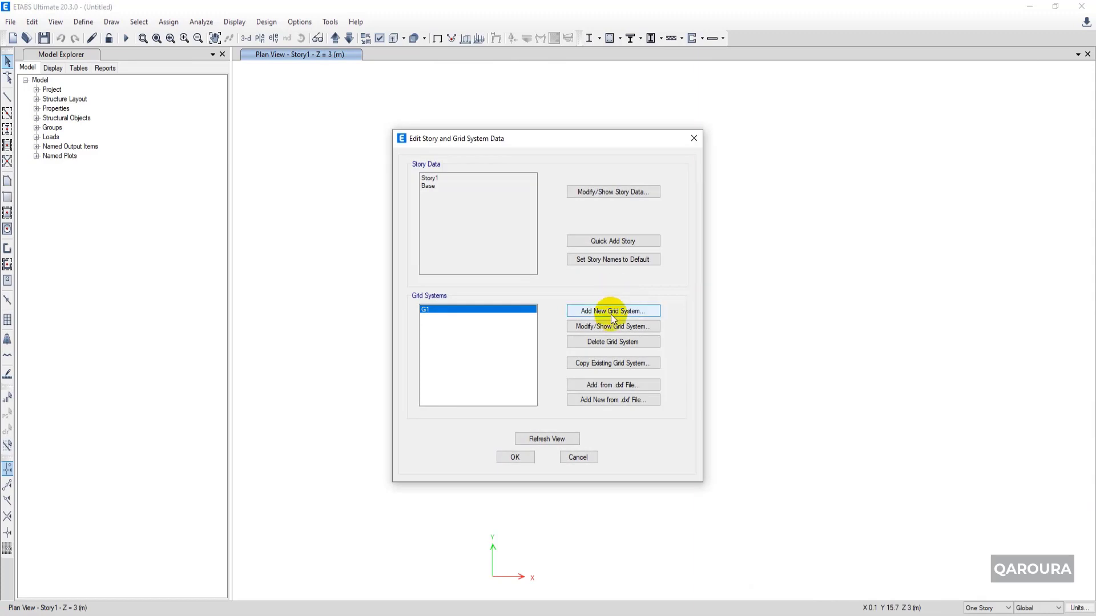
{"action": "left_click", "coordinate": [613, 331]}
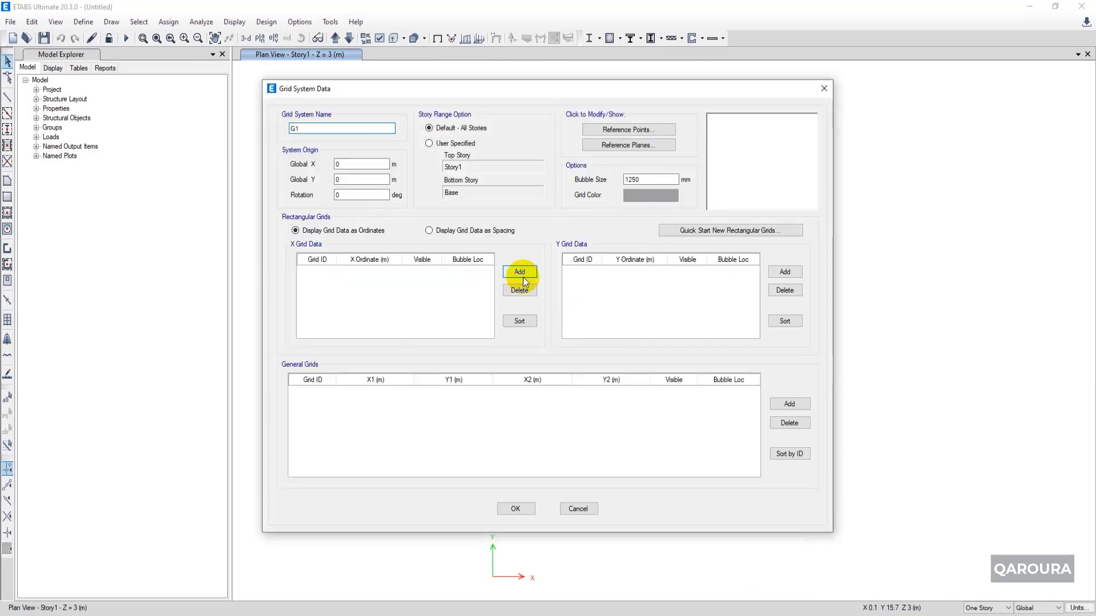
{"action": "left_click", "coordinate": [521, 272]}
{"action": "left_click", "coordinate": [785, 273]}
{"action": "left_click", "coordinate": [785, 273]}
{"action": "left_click", "coordinate": [638, 285]}
{"action": "type", "text": "5"}
{"action": "key", "text": "Return"}
{"action": "left_click", "coordinate": [515, 509]}
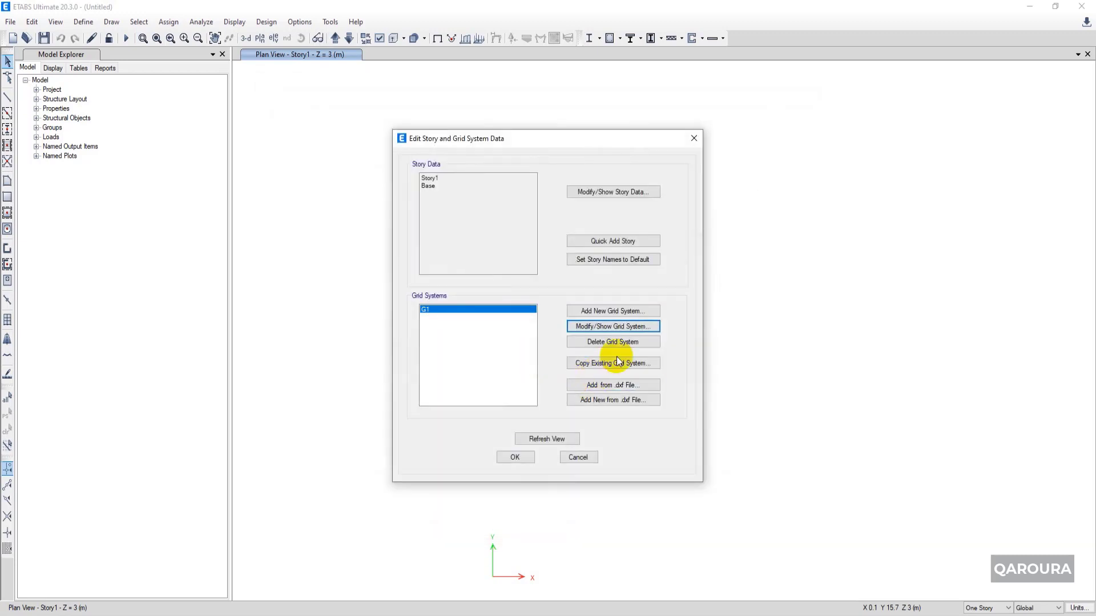
{"action": "left_click", "coordinate": [547, 439]}
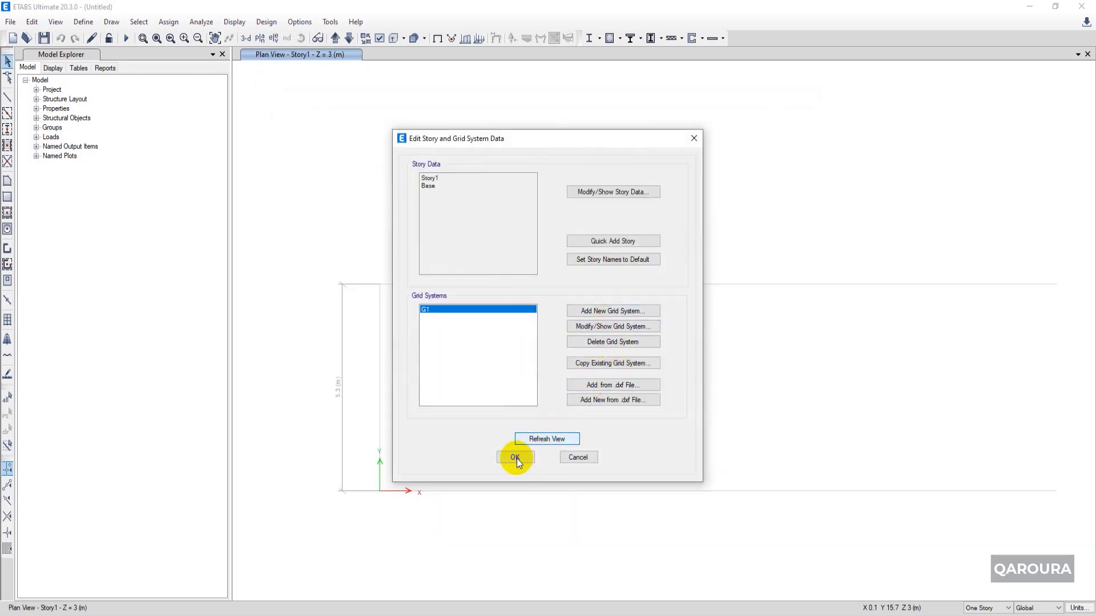
{"action": "left_click", "coordinate": [515, 456]}
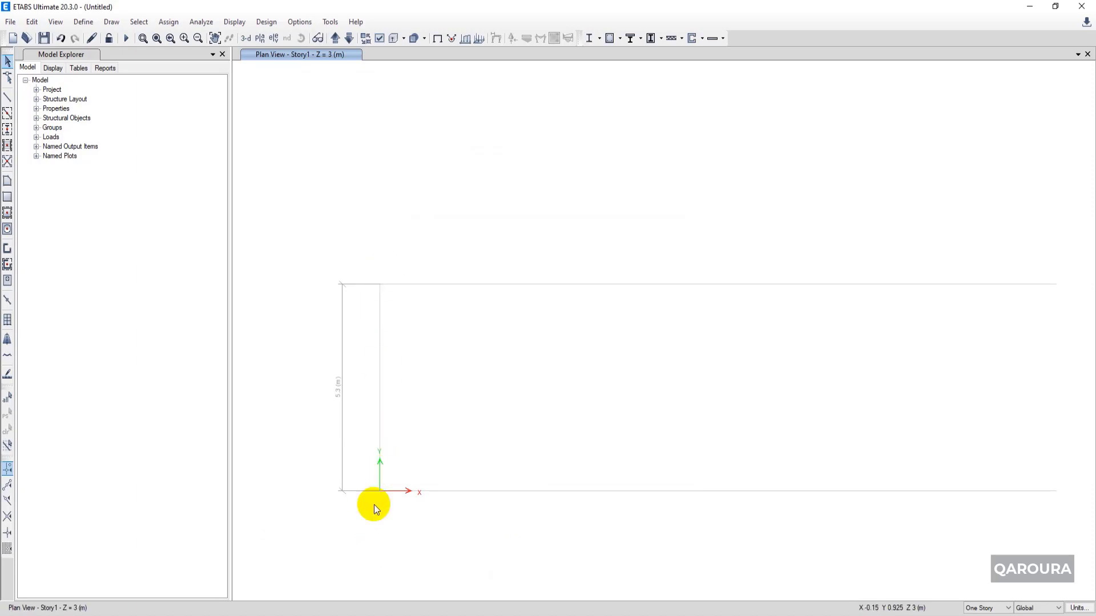
Add a new material of type Concrete for the User region and name it FC30
{"action": "left_click", "coordinate": [82, 21]}
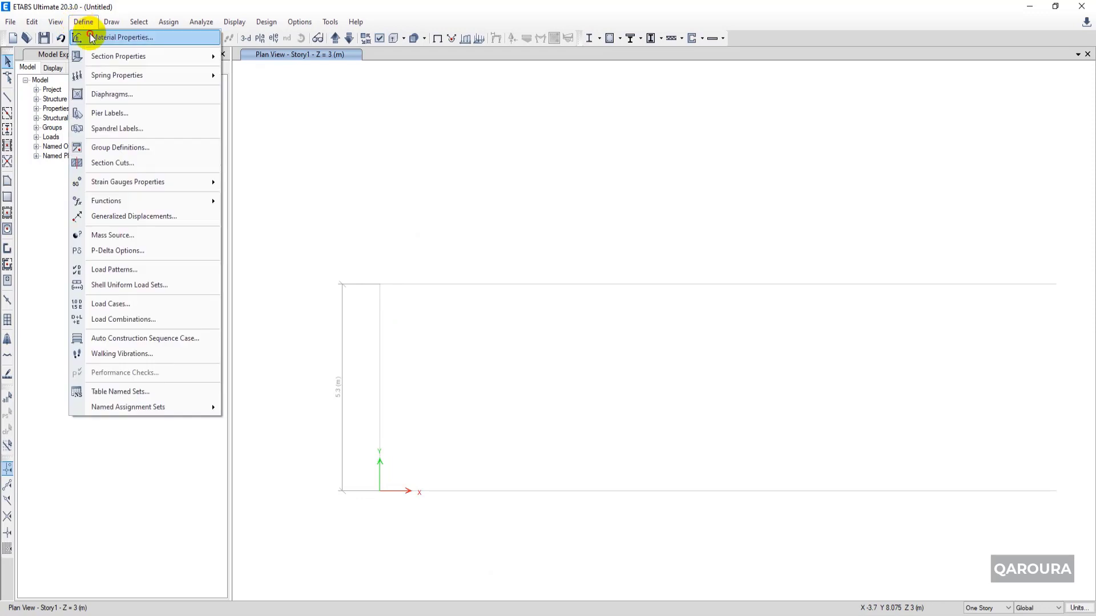
{"action": "left_click", "coordinate": [94, 36]}
{"action": "left_click", "coordinate": [623, 251]}
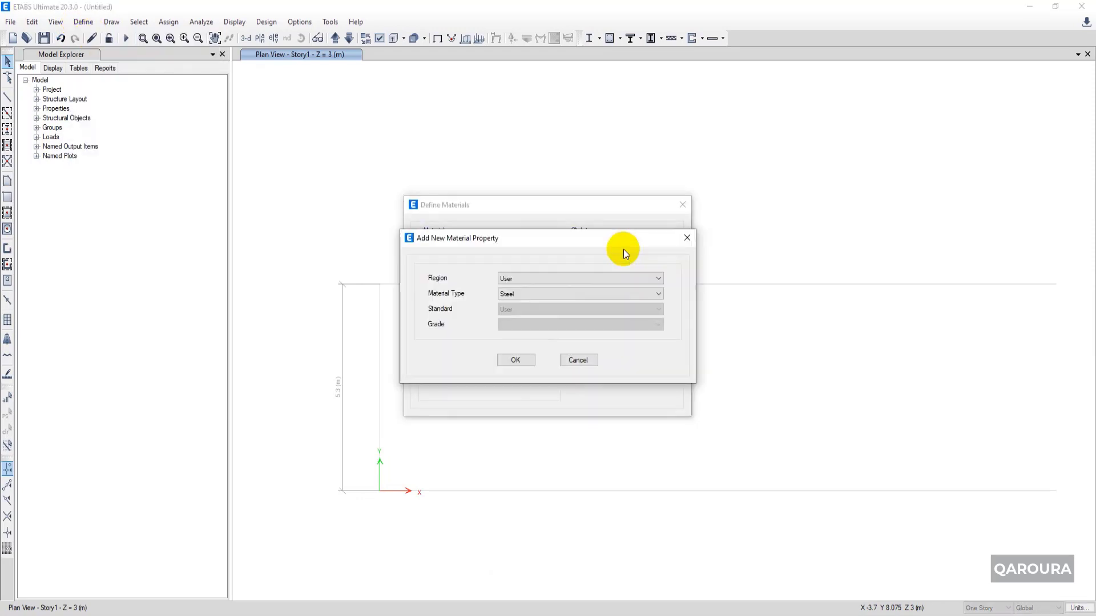
{"action": "left_click", "coordinate": [533, 293]}
{"action": "left_click", "coordinate": [511, 312]}
{"action": "left_click", "coordinate": [514, 294]}
{"action": "left_click", "coordinate": [511, 313]}
{"action": "left_click", "coordinate": [515, 360]}
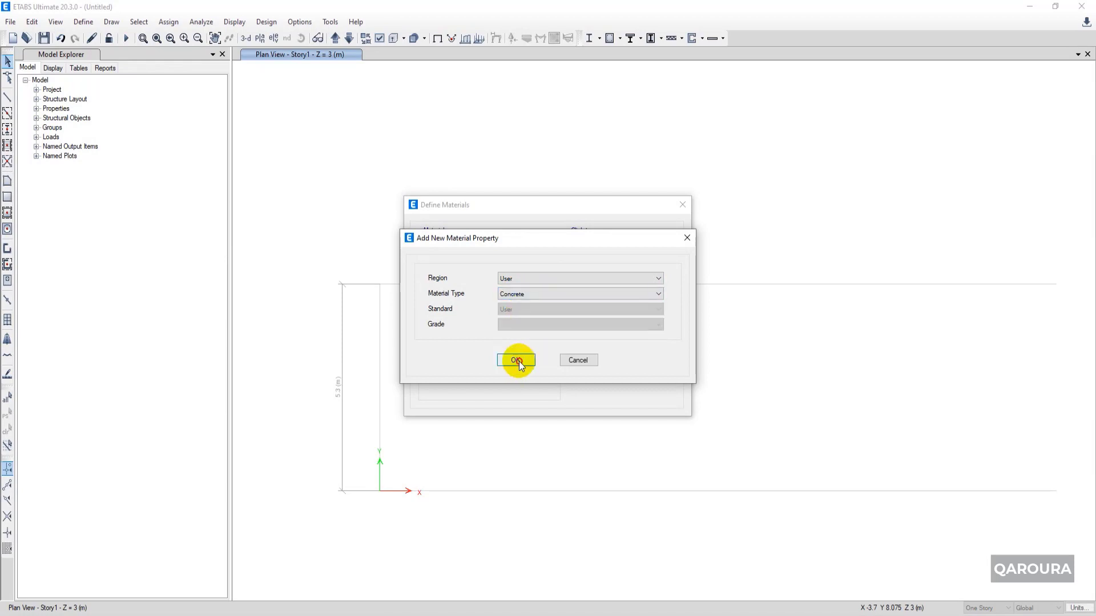
{"action": "double_click", "coordinate": [577, 135]}
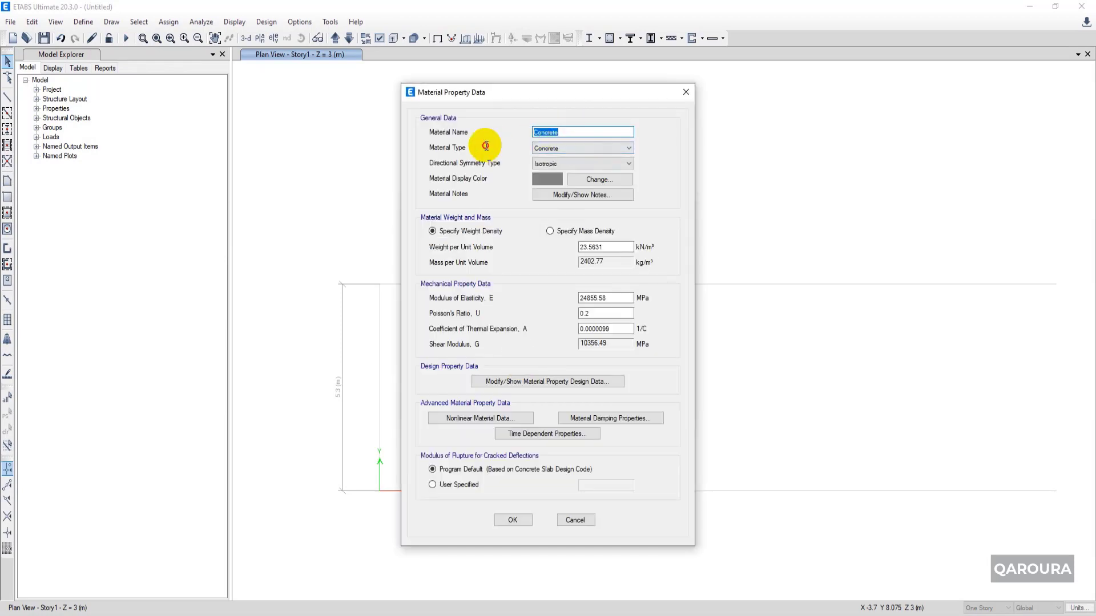
{"action": "type", "text": "FC30"}
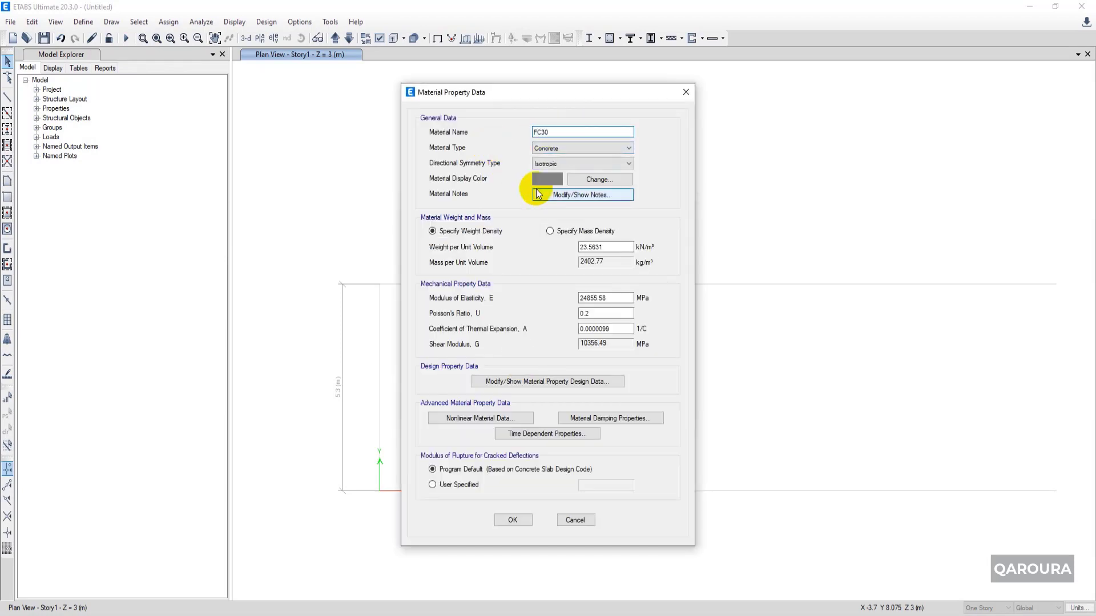
Set FC30's weight per unit volume to 24 kN/m³ and its modulus of elasticity to 4700*(30^.5) MPa
{"action": "double_click", "coordinate": [593, 247]}
{"action": "type", "text": "24"}
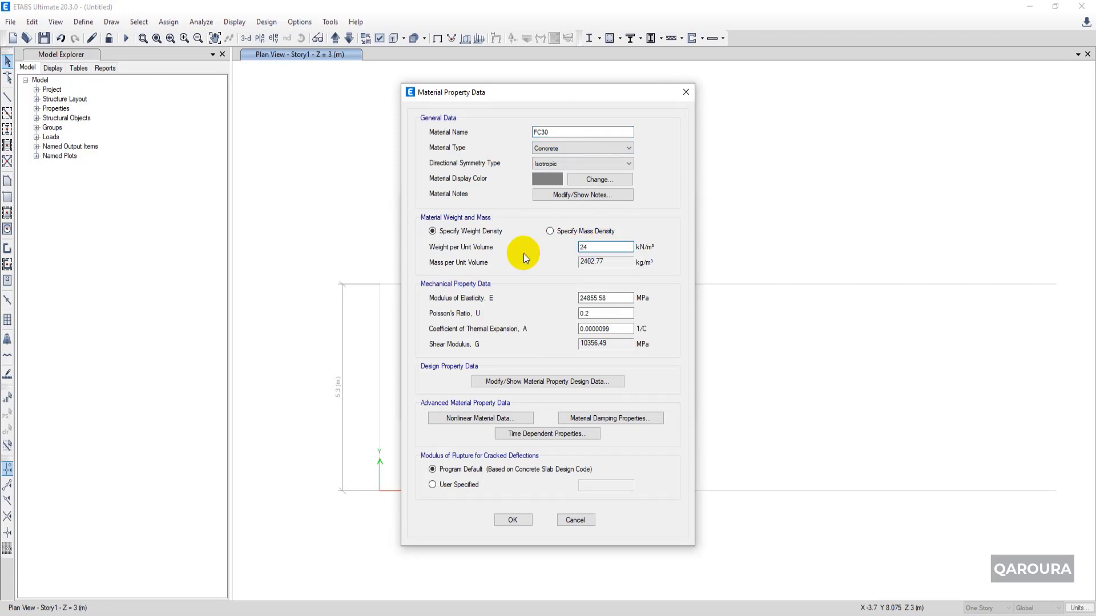
{"action": "double_click", "coordinate": [605, 298]}
{"action": "type", "text": "4700*(30^.5)"}
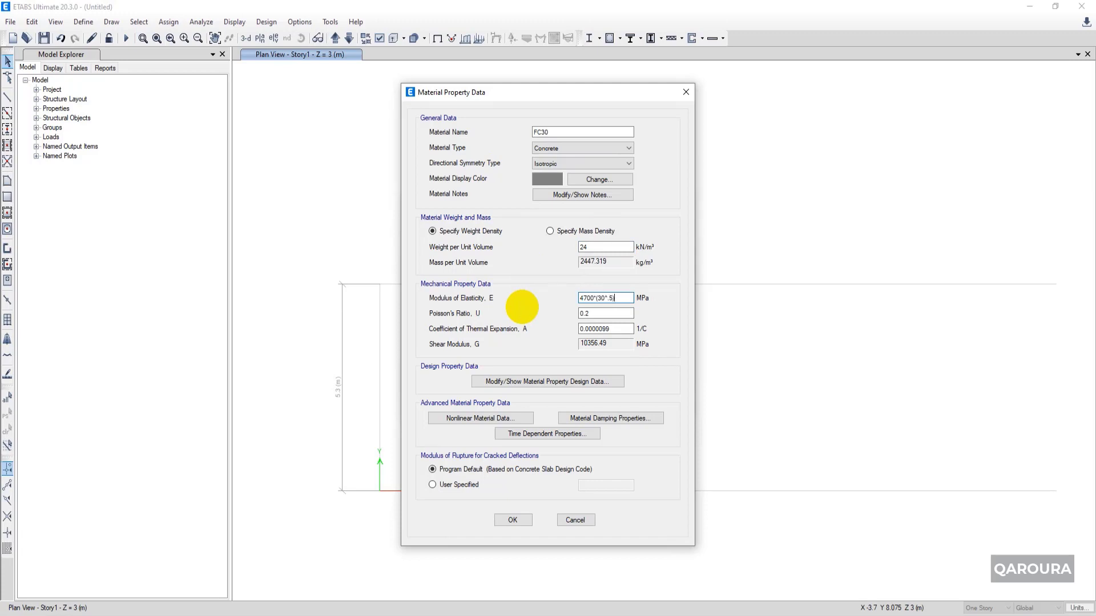
{"action": "left_click", "coordinate": [594, 313]}
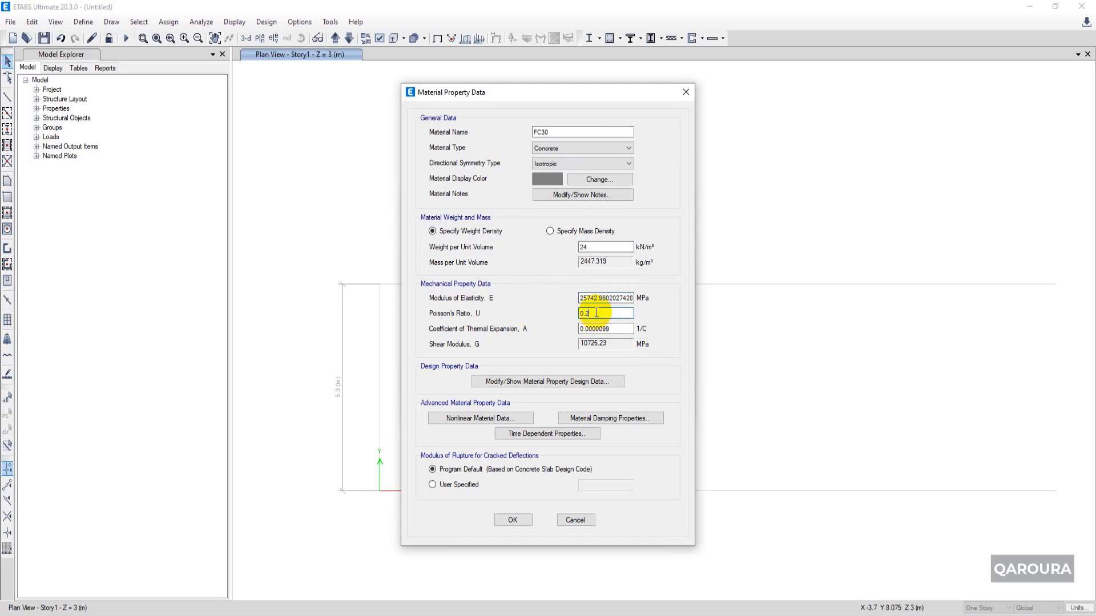
Set FC30's specified concrete compressive strength to 30 MPa and save the material
{"action": "left_click", "coordinate": [589, 382]}
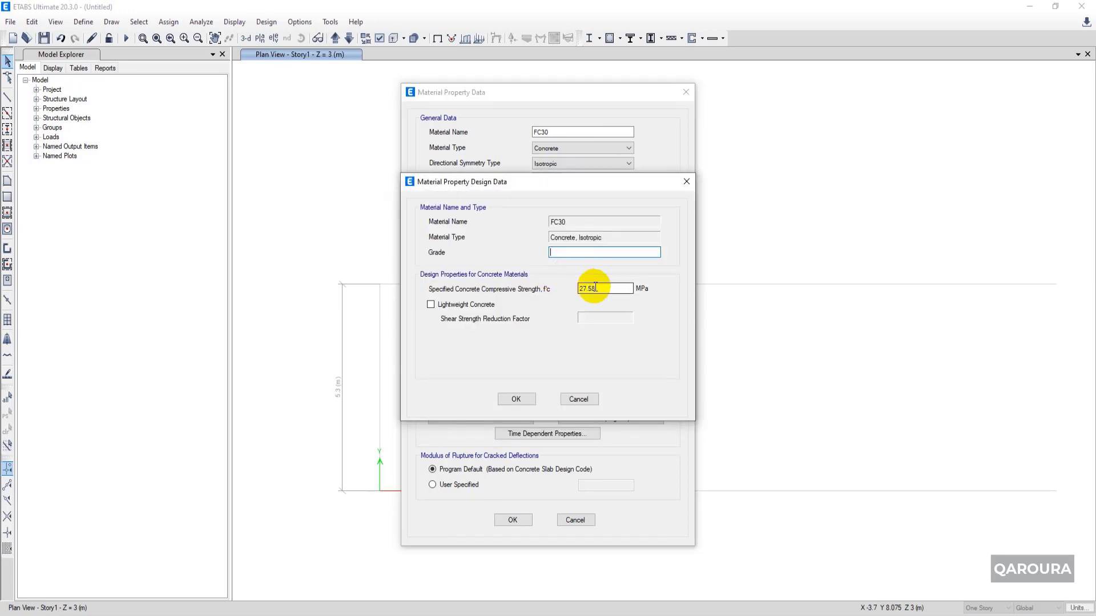
{"action": "type", "text": "30"}
{"action": "left_click", "coordinate": [516, 399]}
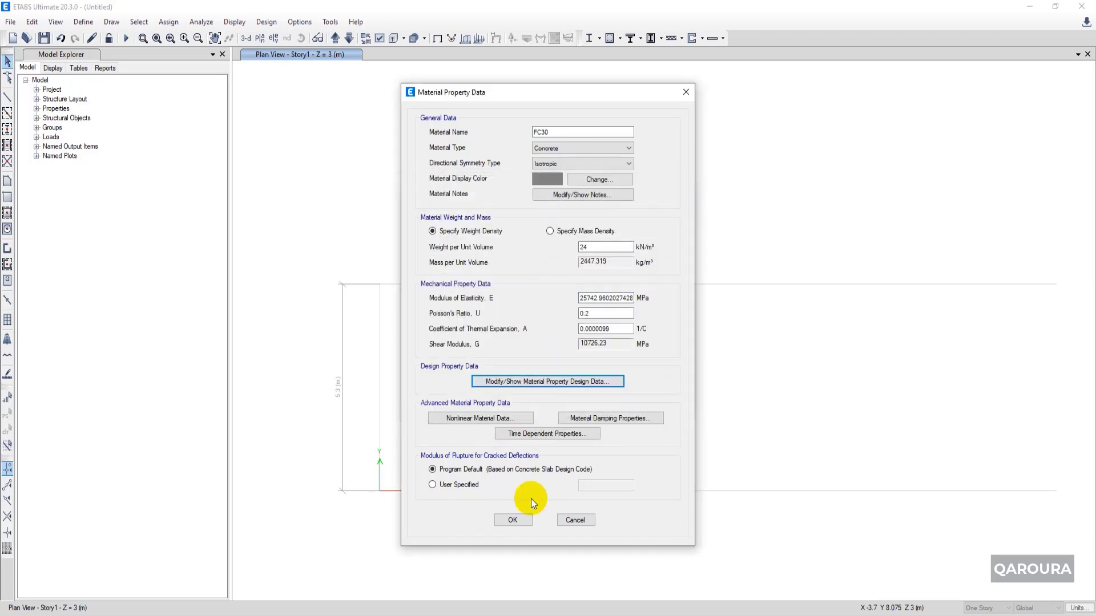
{"action": "left_click", "coordinate": [512, 520]}
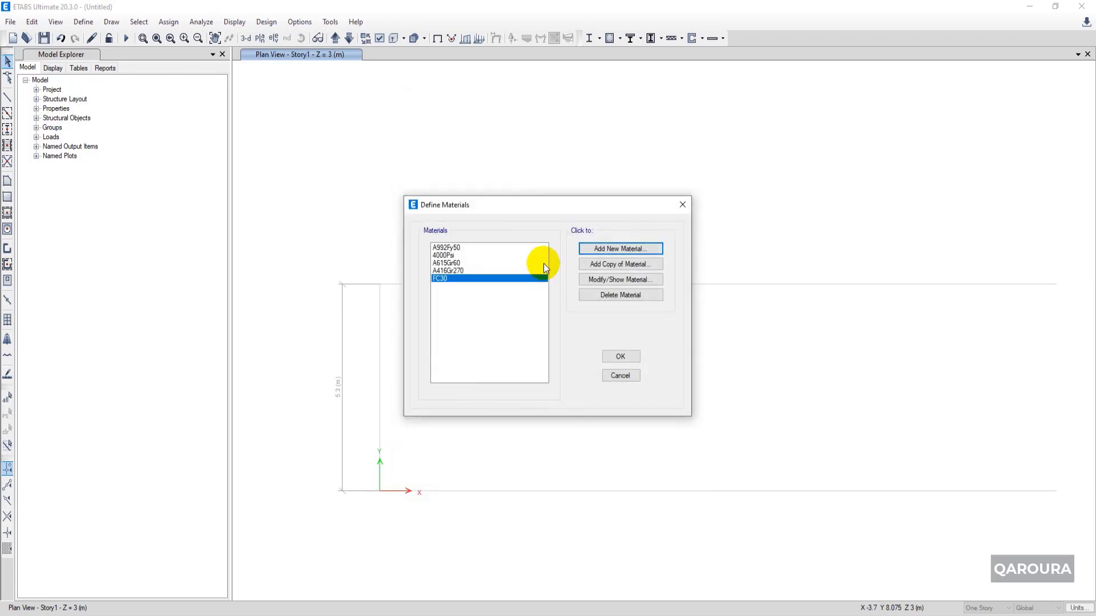
Add a new material of type Rebar and name it FY420
{"action": "left_click", "coordinate": [602, 250]}
{"action": "left_click", "coordinate": [522, 294]}
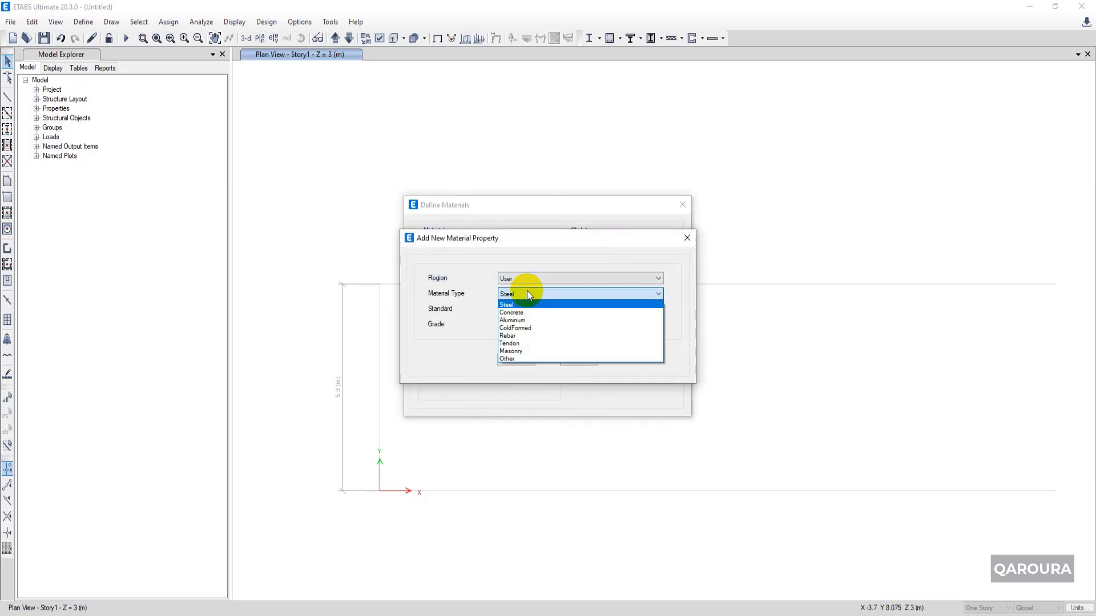
{"action": "left_click", "coordinate": [517, 336]}
{"action": "left_click", "coordinate": [518, 359]}
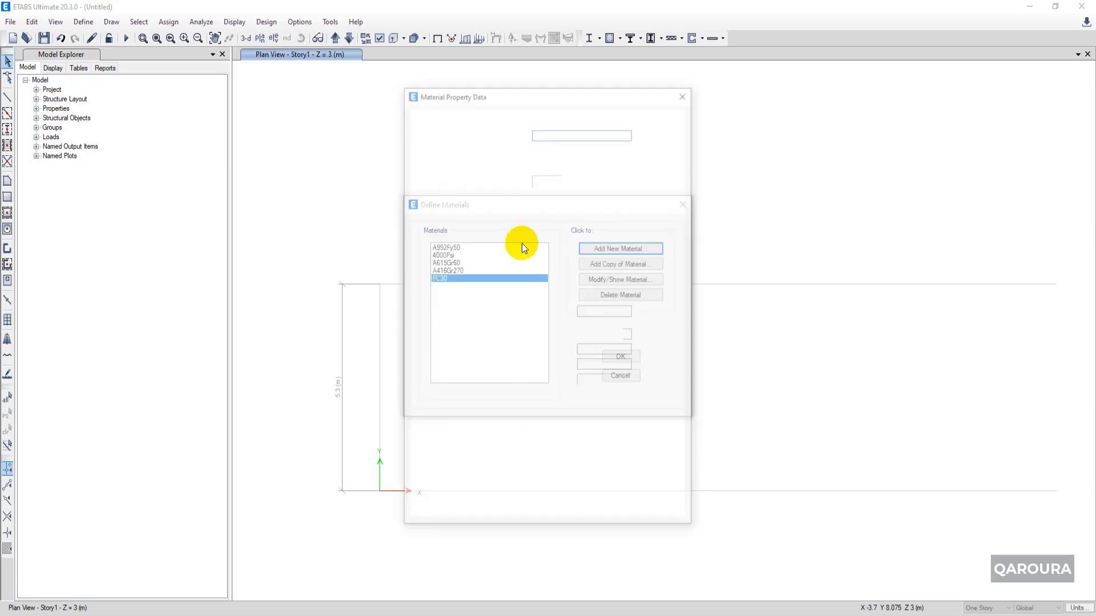
{"action": "type", "text": "FY420"}
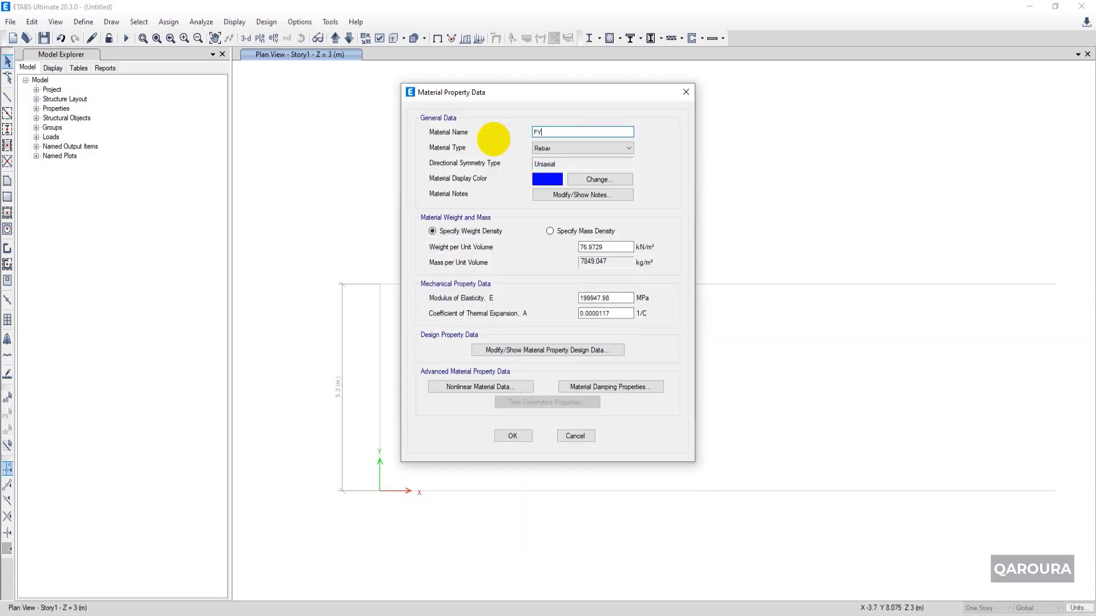
Set FY420's weight per unit volume to 78.5 kN/m³ and its modulus of elasticity to 200000 MPa
{"action": "double_click", "coordinate": [619, 246]}
{"action": "type", "text": "78.5"}
{"action": "double_click", "coordinate": [610, 298]}
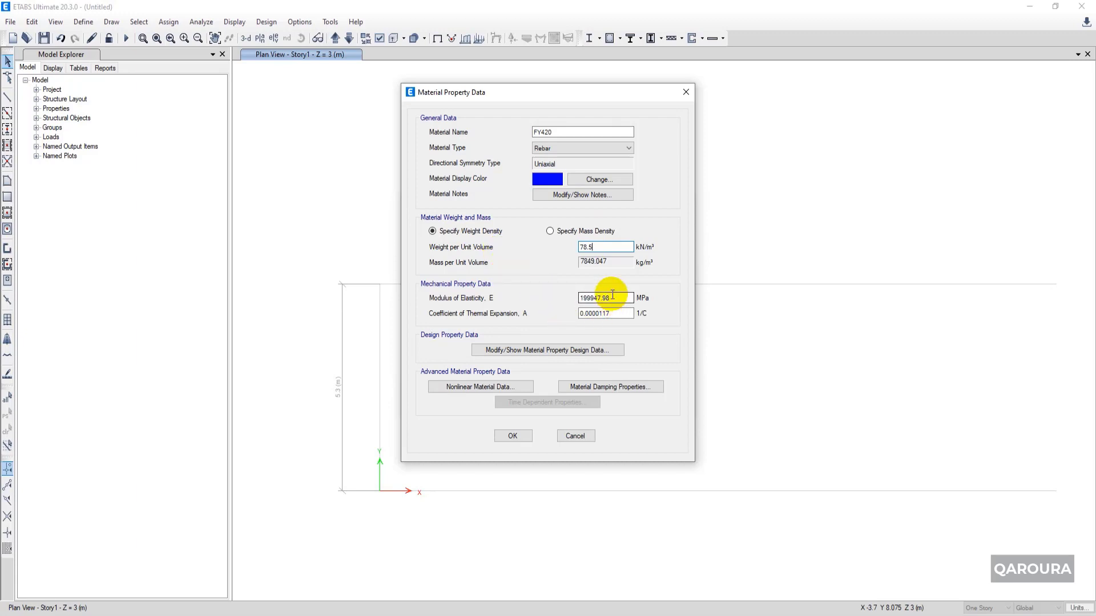
{"action": "type", "text": "200000"}
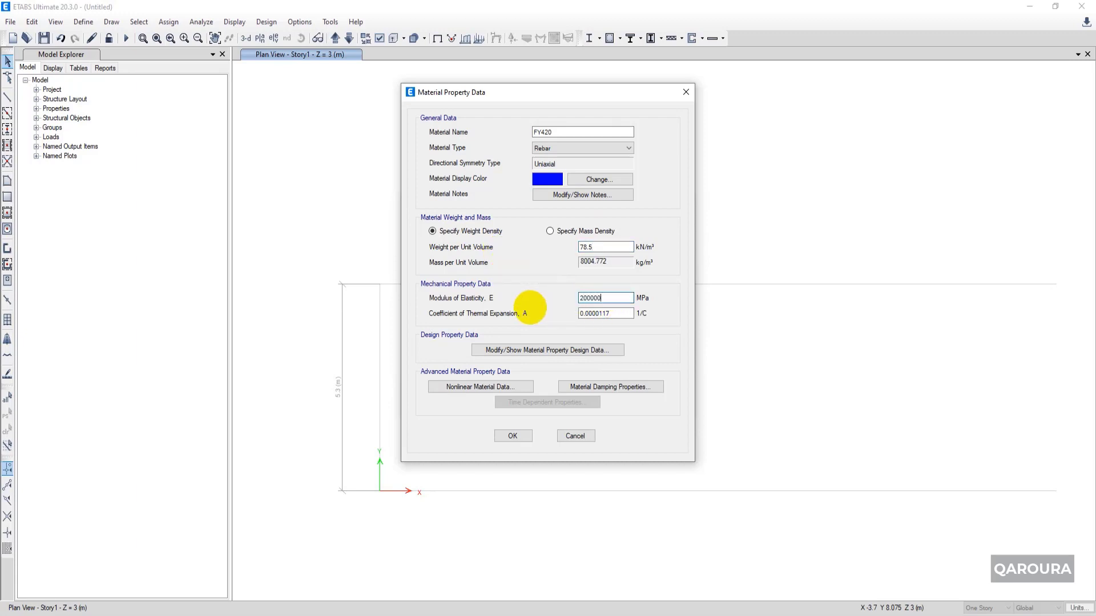
Set FY420's minimum yield strength to 420 MPa and its minimum tensile strength to 620 MPa
{"action": "left_click", "coordinate": [539, 351]}
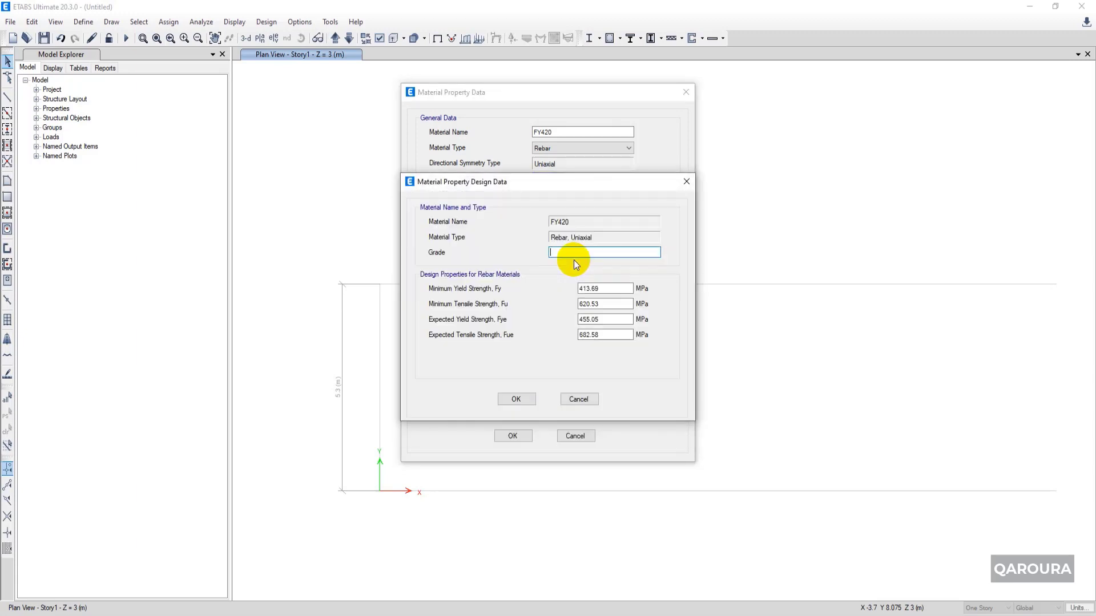
{"action": "double_click", "coordinate": [590, 288]}
{"action": "type", "text": "420"}
{"action": "key", "text": "Tab"}
{"action": "type", "text": "620"}
{"action": "key", "text": "Tab"}
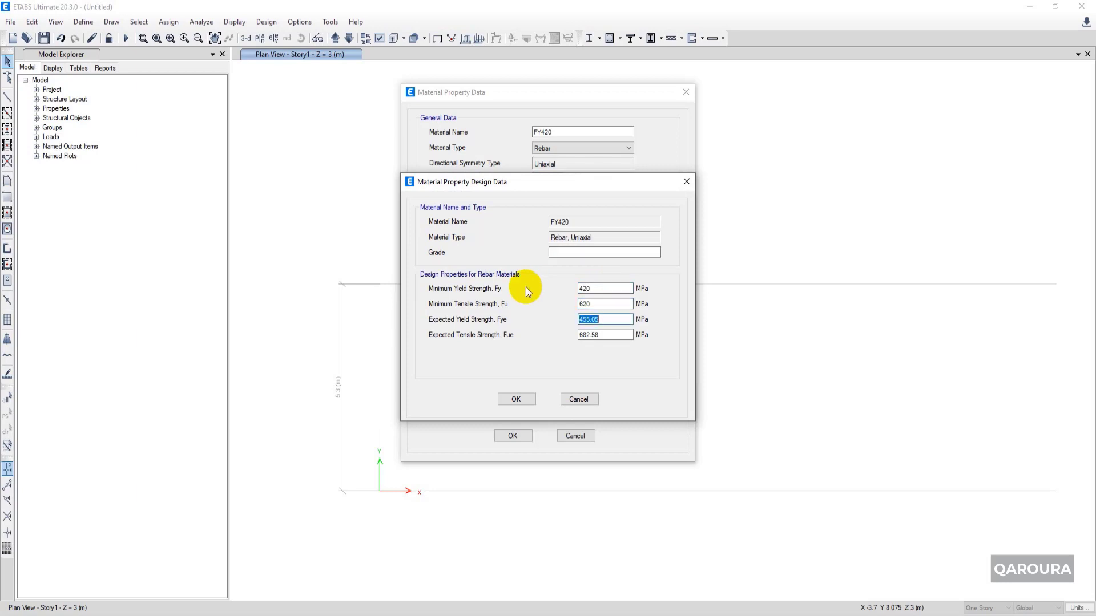
Set FY420's expected yield strength to 420*1.1 MPa and expected tensile strength to 620*1.1 MPa, and save the material definitions
{"action": "type", "text": "420*1.1"}
{"action": "key", "text": "Tab"}
{"action": "type", "text": "620*1.1"}
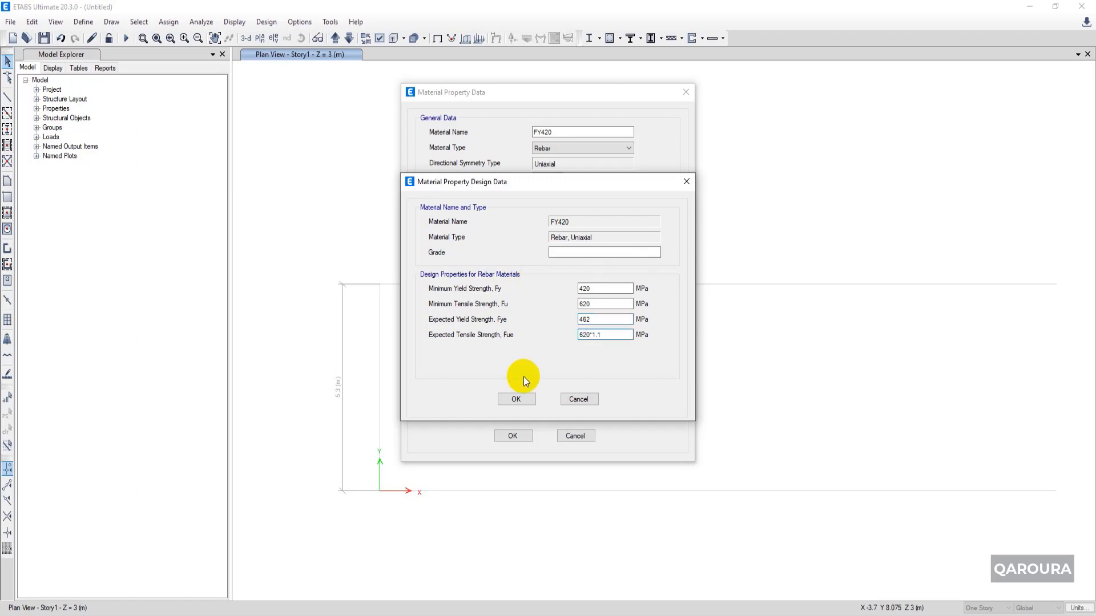
{"action": "left_click", "coordinate": [515, 399]}
{"action": "left_click", "coordinate": [512, 436]}
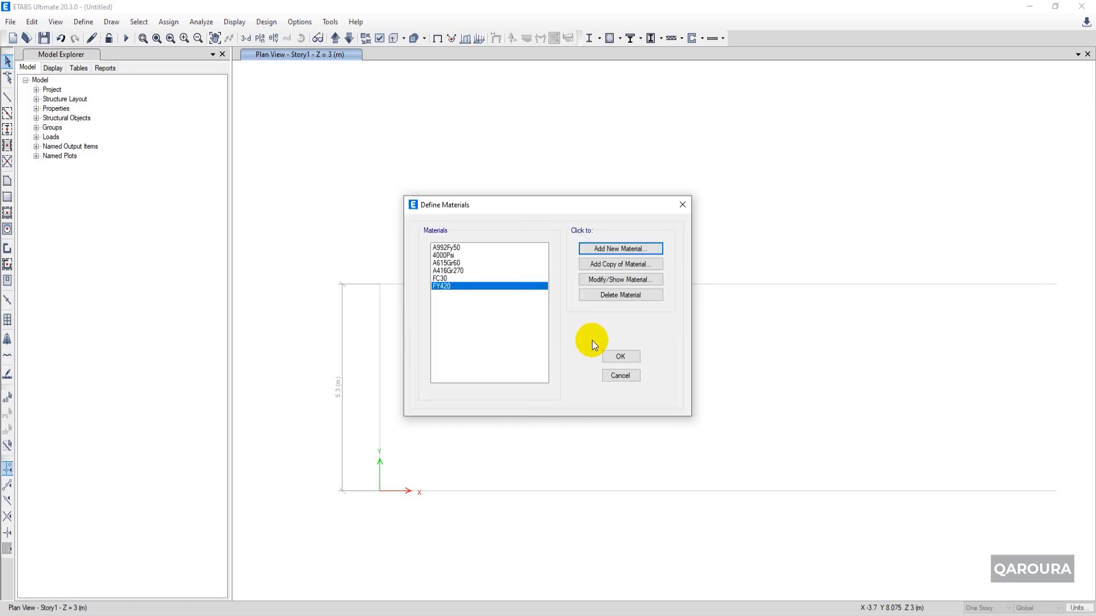
{"action": "left_click", "coordinate": [616, 355]}
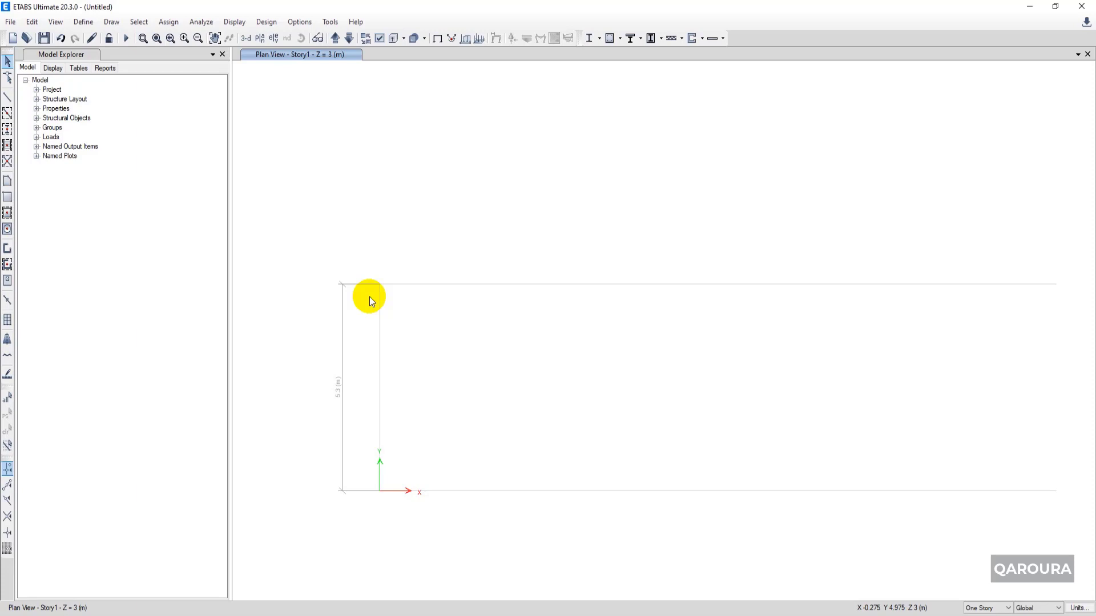
Add a concrete rectangular frame section named B30X60 with a depth of 600 mm and a width of 300 mm
{"action": "left_click", "coordinate": [82, 22]}
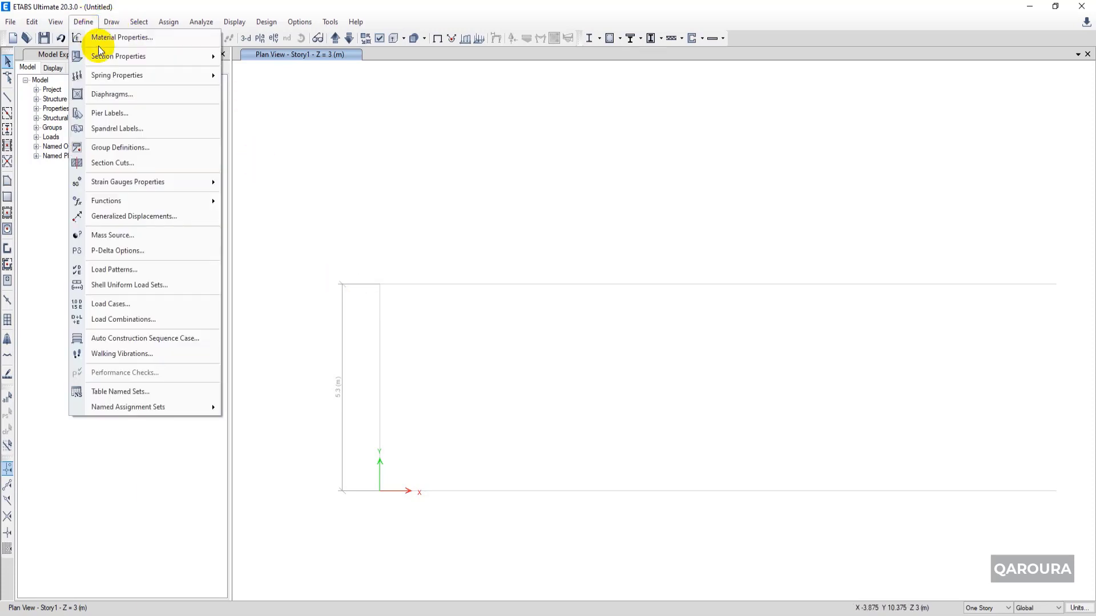
{"action": "left_click", "coordinate": [240, 57]}
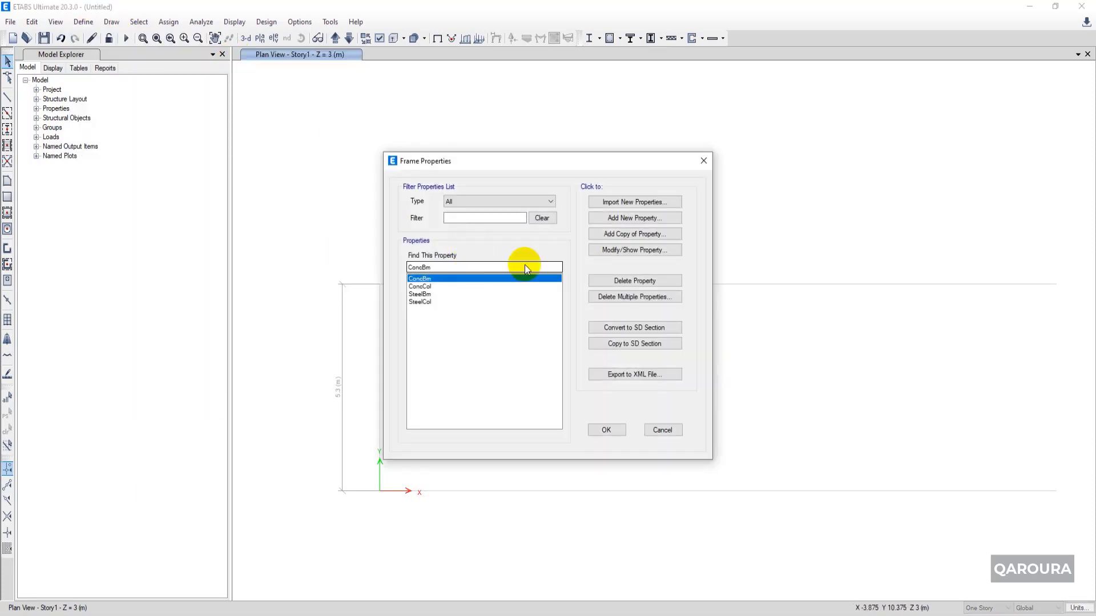
{"action": "left_click", "coordinate": [641, 218]}
{"action": "left_click", "coordinate": [371, 285]}
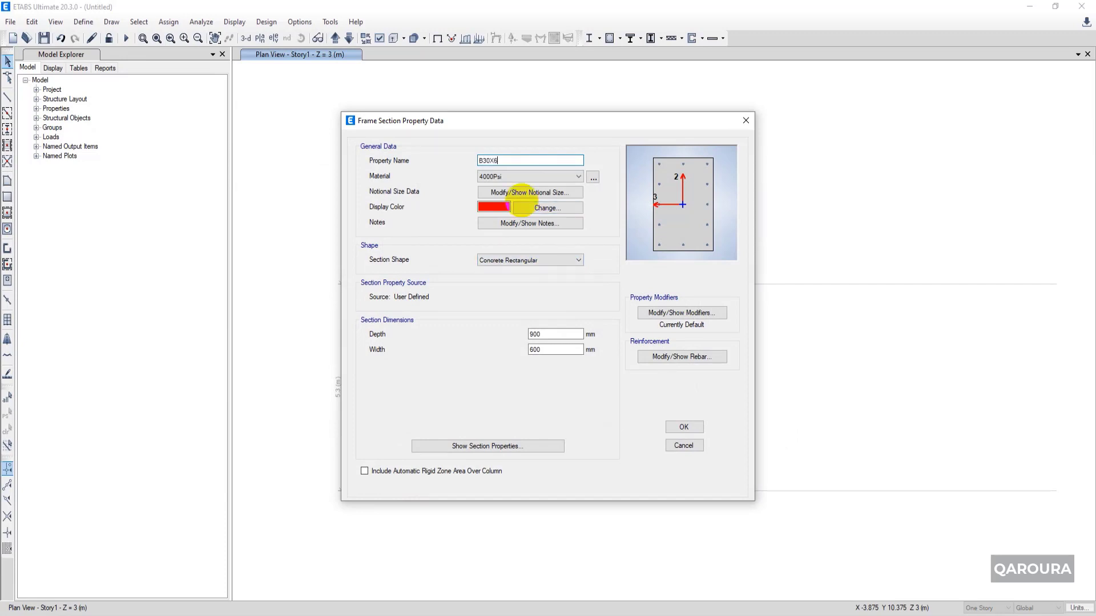
{"action": "double_click", "coordinate": [554, 335]}
{"action": "type", "text": "600"}
{"action": "key", "text": "Tab"}
{"action": "type", "text": "3"}
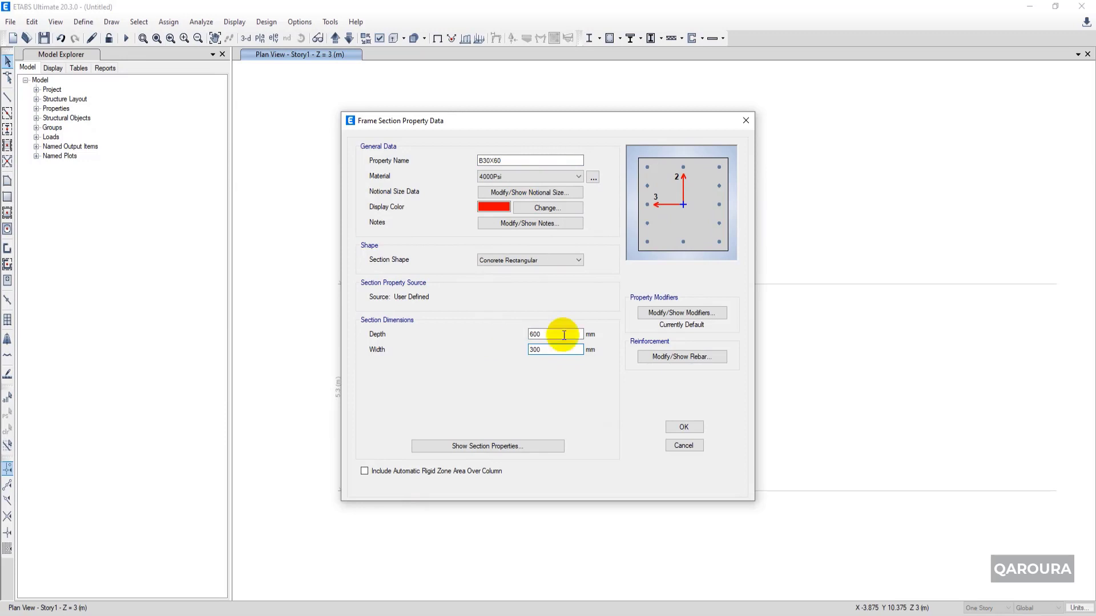
Set B30X60's reinforcement to M3 Design Only (Beam) with FY420 for both longitudinal and confinement bars
{"action": "left_click", "coordinate": [682, 357]}
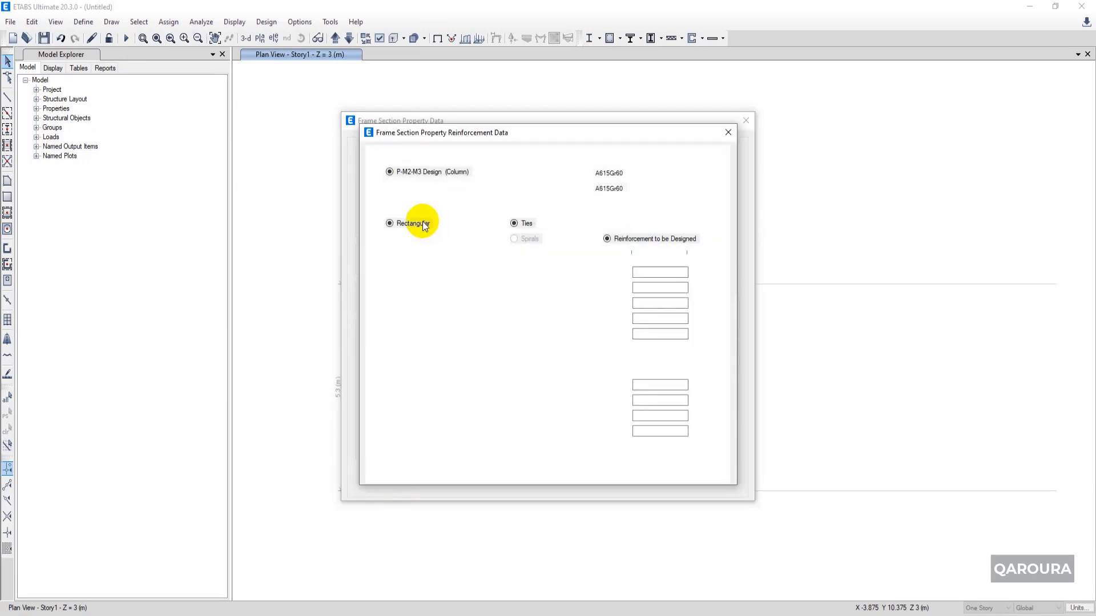
{"action": "left_click", "coordinate": [416, 185]}
{"action": "left_click", "coordinate": [597, 173]}
{"action": "left_click", "coordinate": [612, 191]}
{"action": "left_click", "coordinate": [612, 189]}
{"action": "left_click", "coordinate": [616, 199]}
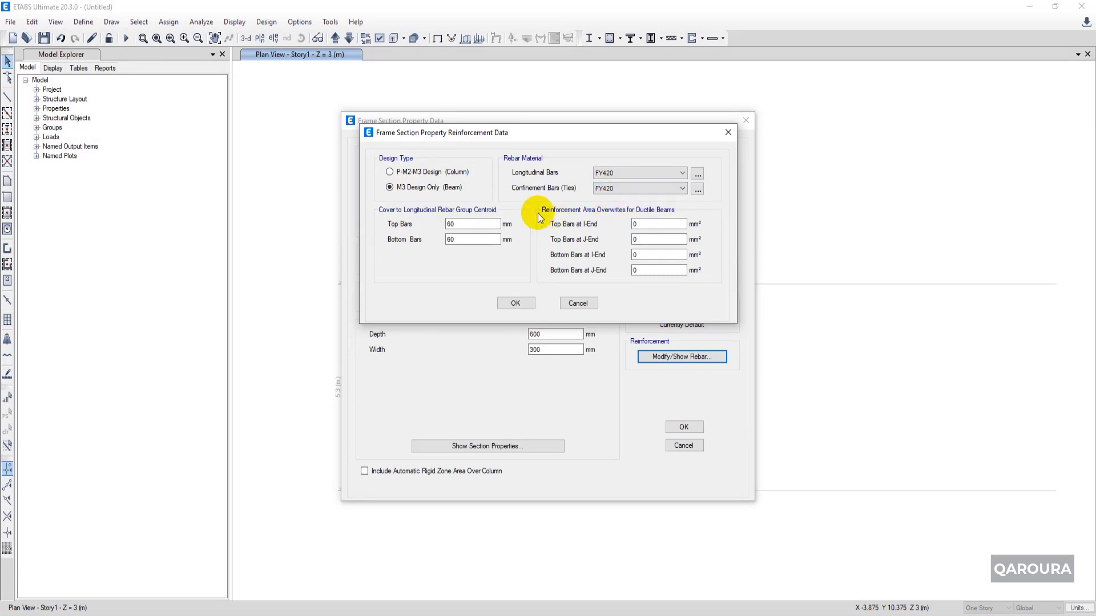
Set B30X60's top and bottom rebar covers to 50 mm and save the frame section
{"action": "left_click_drag", "start_coordinate": [459, 224], "coordinate": [439, 224]}
{"action": "type", "text": "50"}
{"action": "key", "text": "Tab"}
{"action": "type", "text": "50"}
{"action": "left_click", "coordinate": [516, 303]}
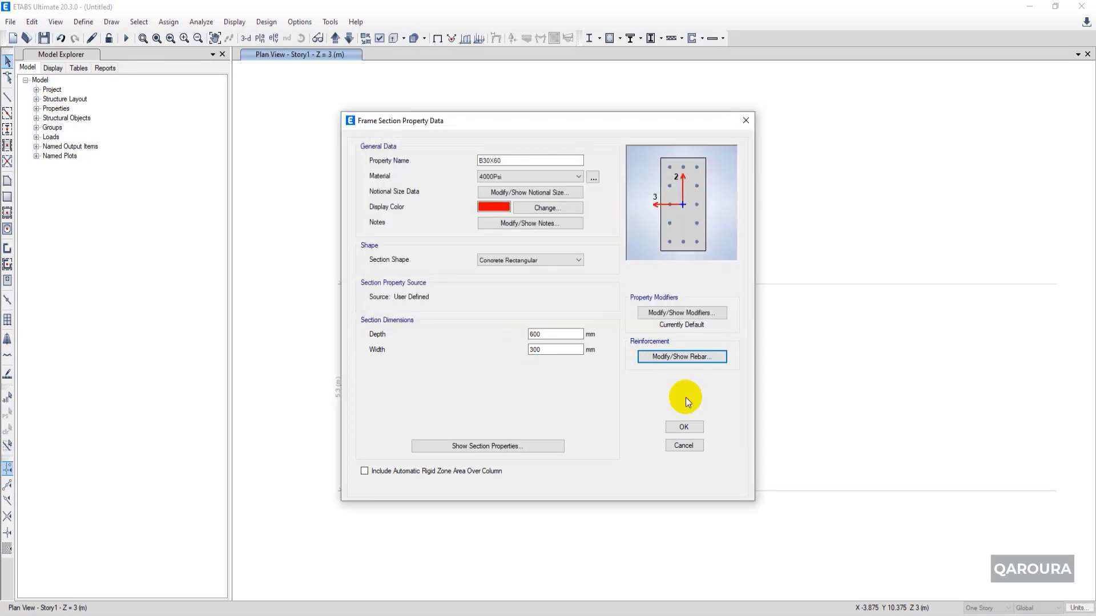
{"action": "left_click", "coordinate": [698, 426]}
{"action": "left_click", "coordinate": [601, 431]}
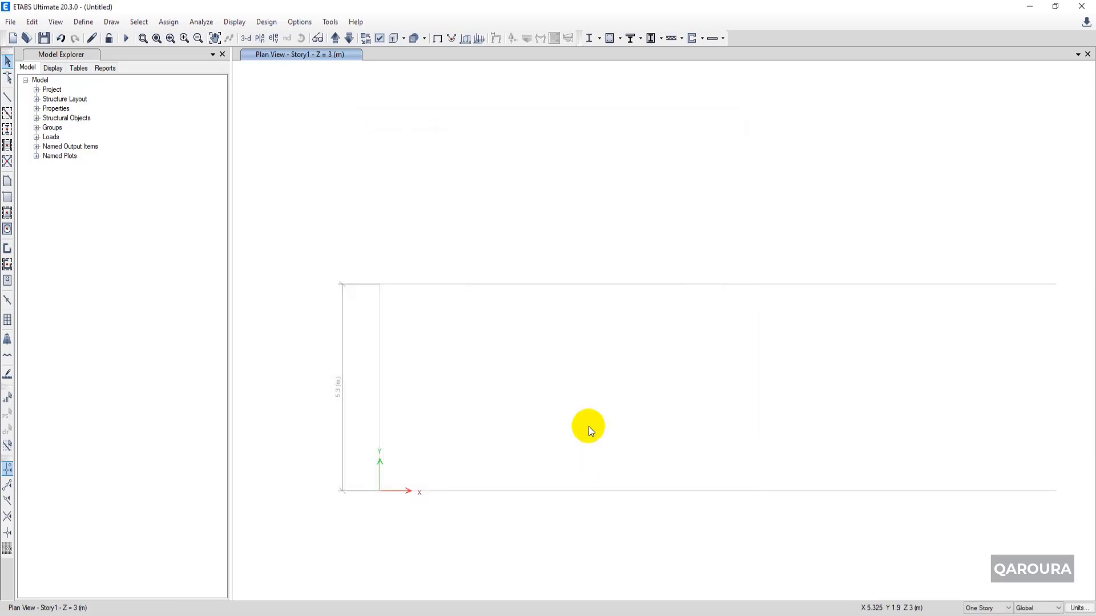
Draw a straight B30X60 frame along the Y-direction grid line from Y = 5.3 m to the origin
{"action": "left_click", "coordinate": [110, 23]}
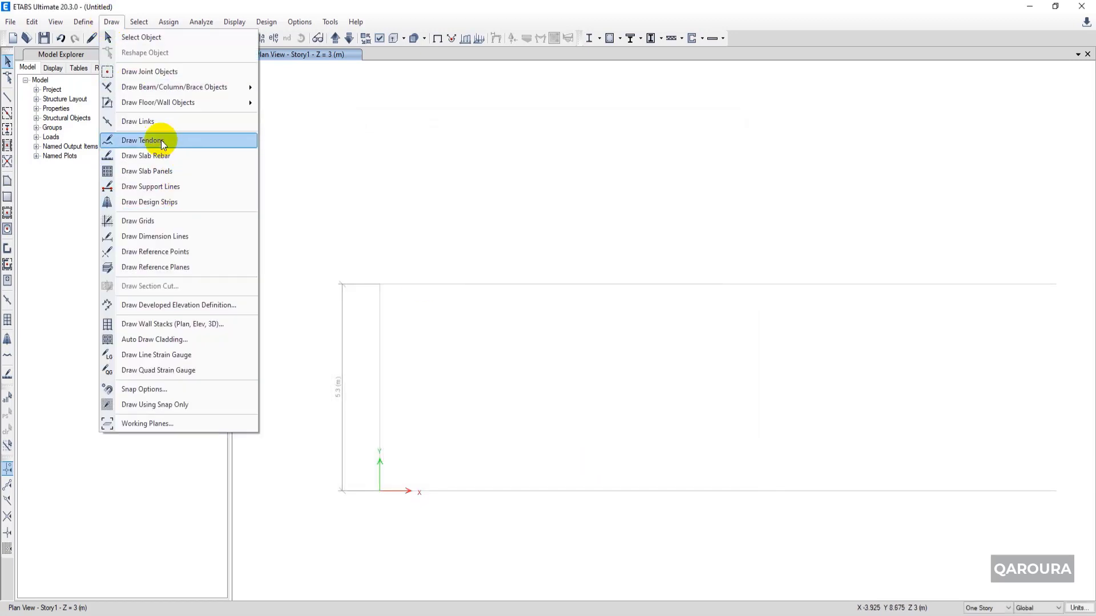
{"action": "mouse_move", "coordinate": [180, 88]}
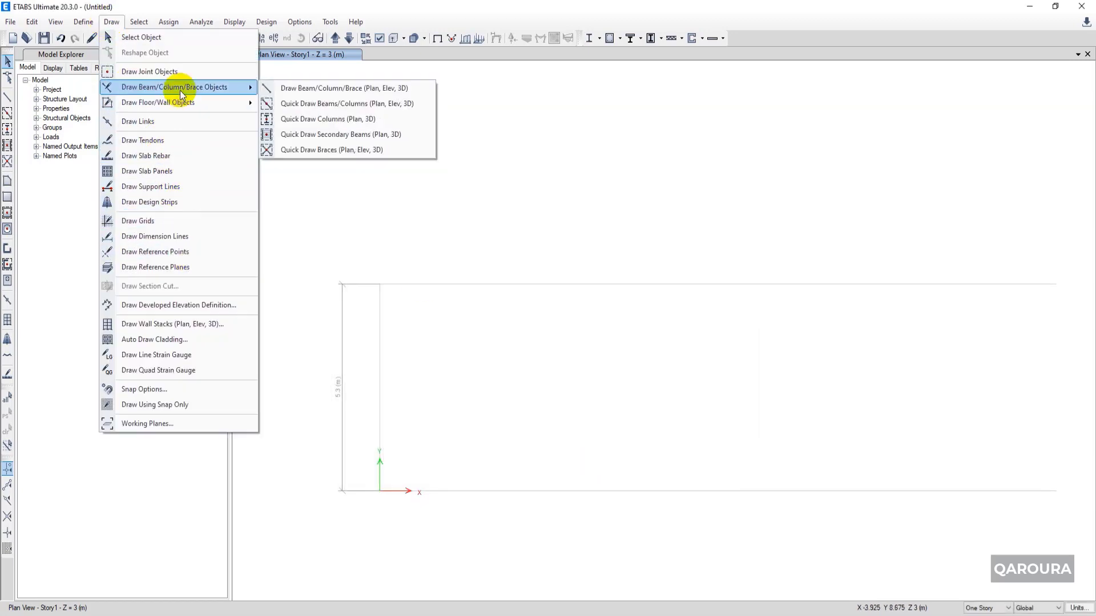
{"action": "left_click", "coordinate": [282, 88]}
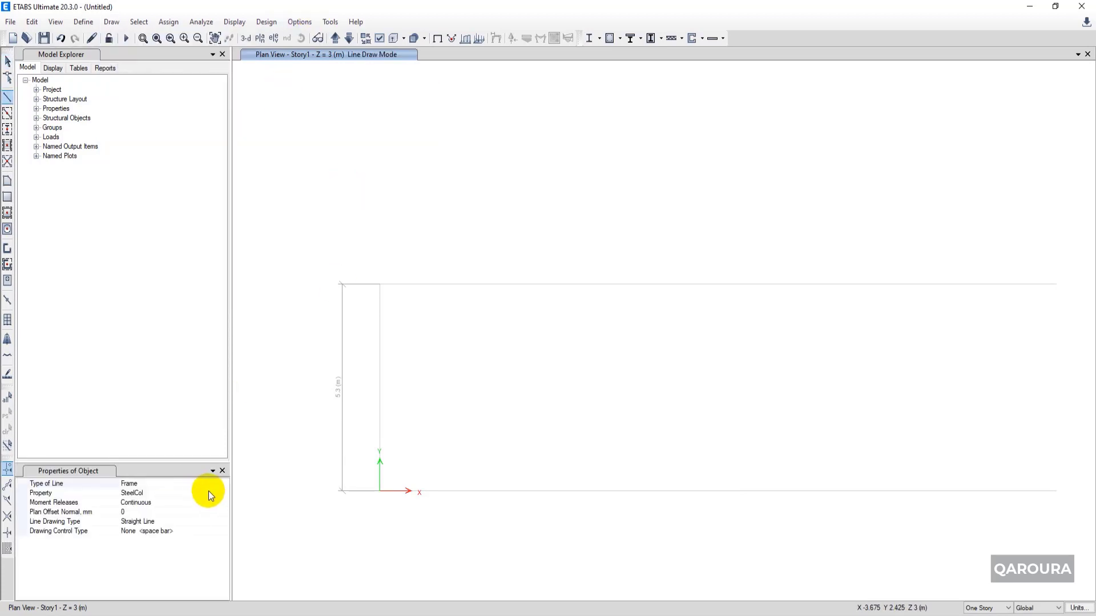
{"action": "left_click", "coordinate": [225, 492]}
{"action": "left_click", "coordinate": [225, 493]}
{"action": "left_click", "coordinate": [156, 505]}
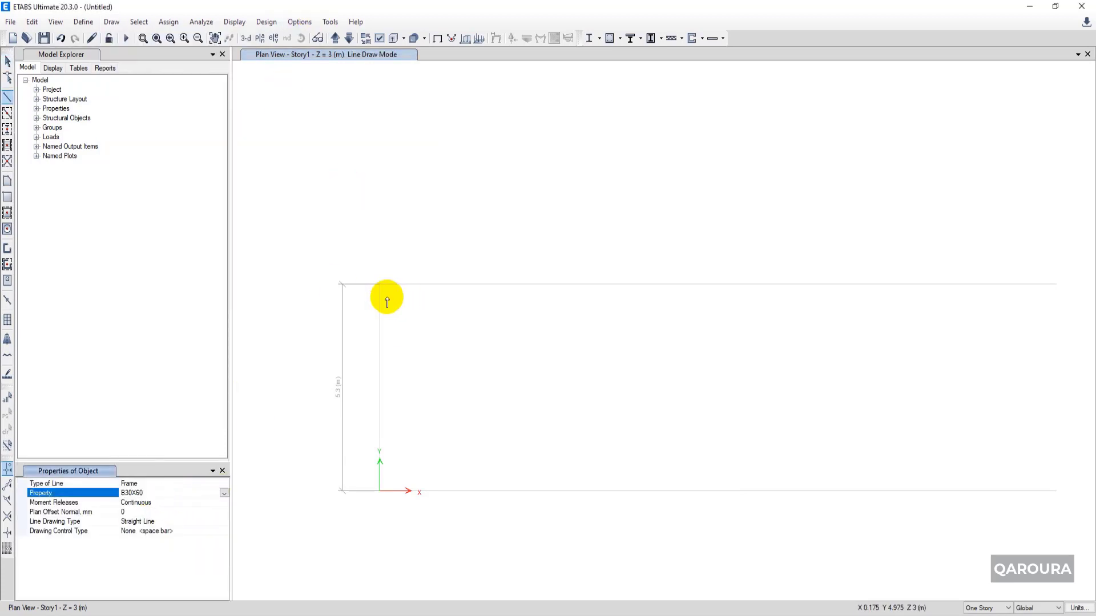
{"action": "left_click", "coordinate": [380, 285]}
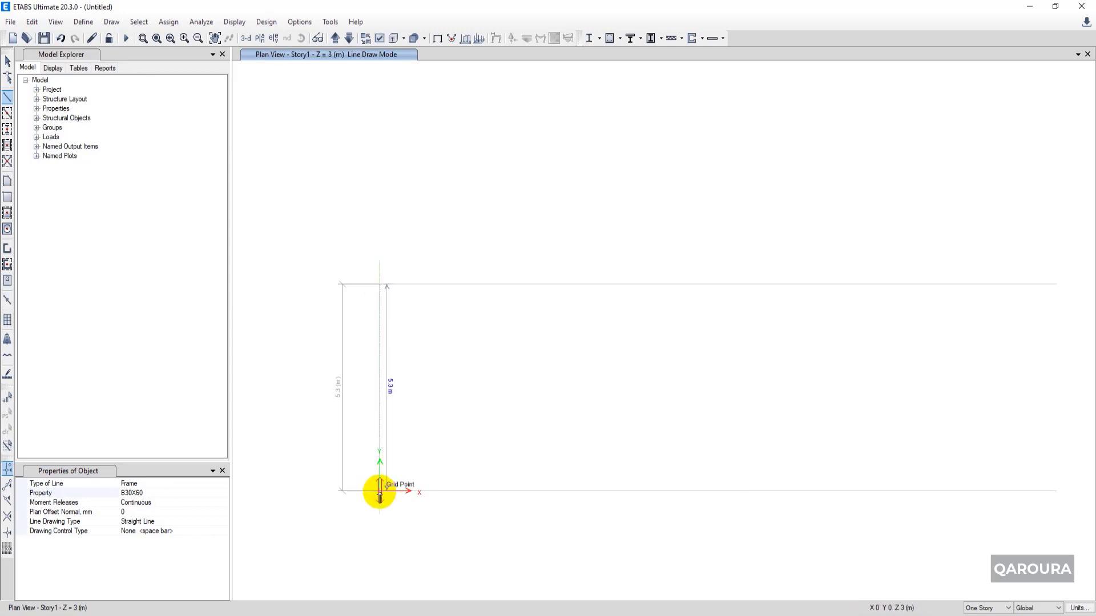
{"action": "left_click", "coordinate": [380, 492]}
{"action": "key", "text": "Escape"}
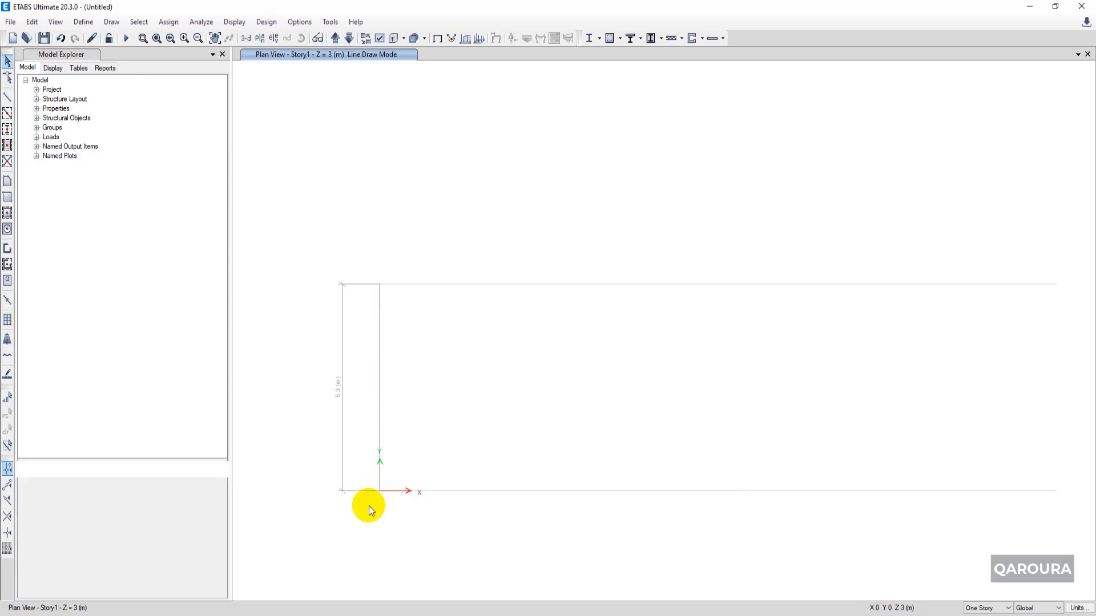
Assign fixed restraints in all translations and rotations to the two end joints of the beam
{"action": "left_click", "coordinate": [390, 497]}
{"action": "left_click_drag", "start_coordinate": [355, 254], "coordinate": [428, 320]}
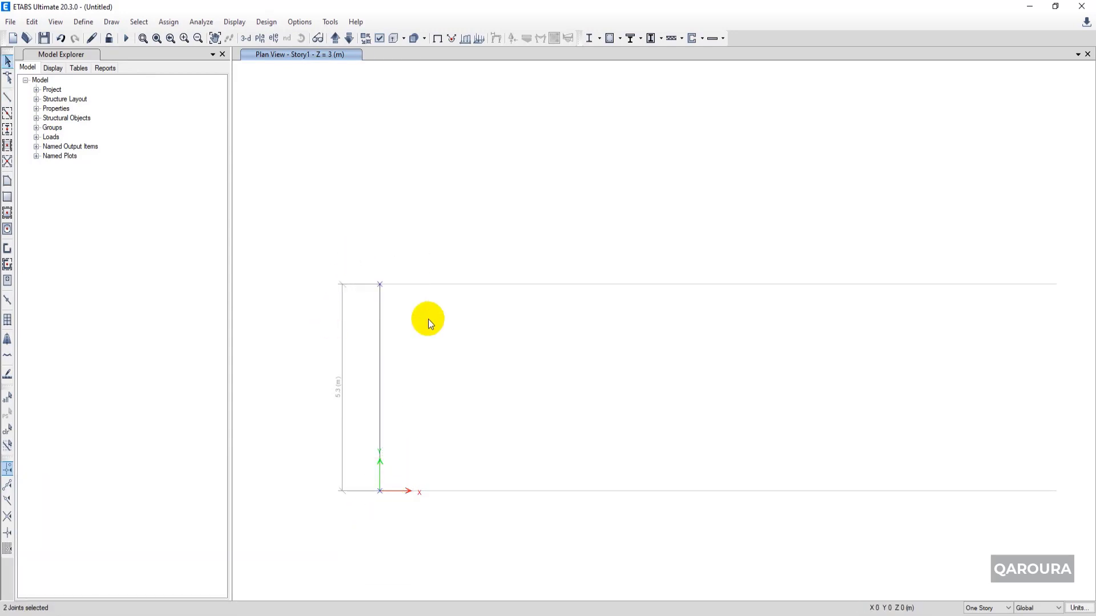
{"action": "left_click", "coordinate": [168, 22]}
{"action": "mouse_move", "coordinate": [319, 37]}
{"action": "left_click", "coordinate": [357, 36]}
{"action": "left_click", "coordinate": [508, 351]}
{"action": "left_click", "coordinate": [595, 380]}
{"action": "left_click", "coordinate": [499, 384]}
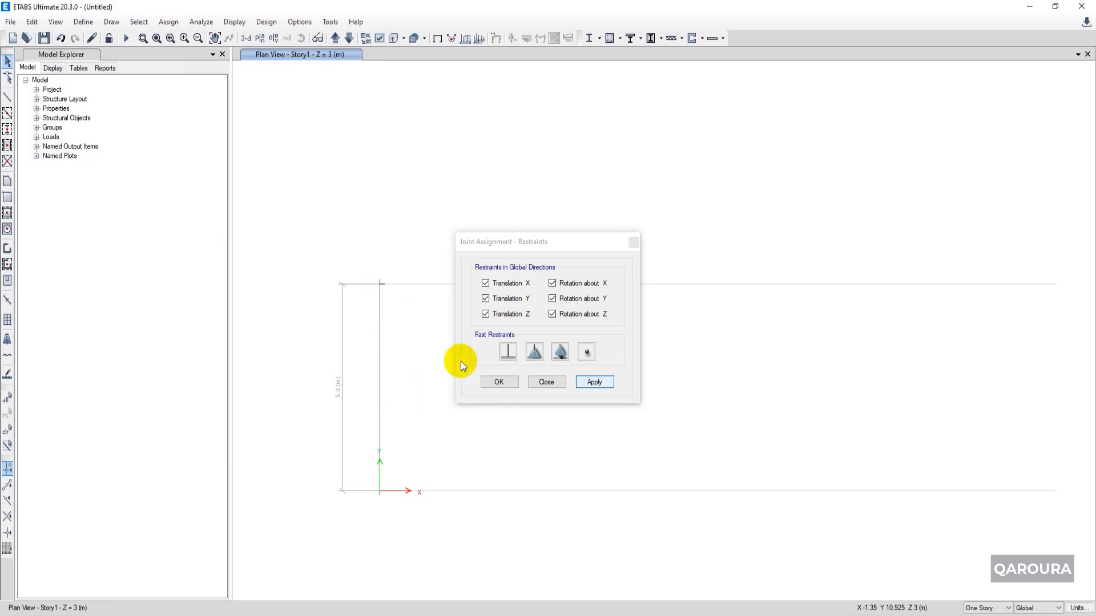
{"action": "right_click", "coordinate": [566, 190]}
{"action": "left_click", "coordinate": [567, 195]}
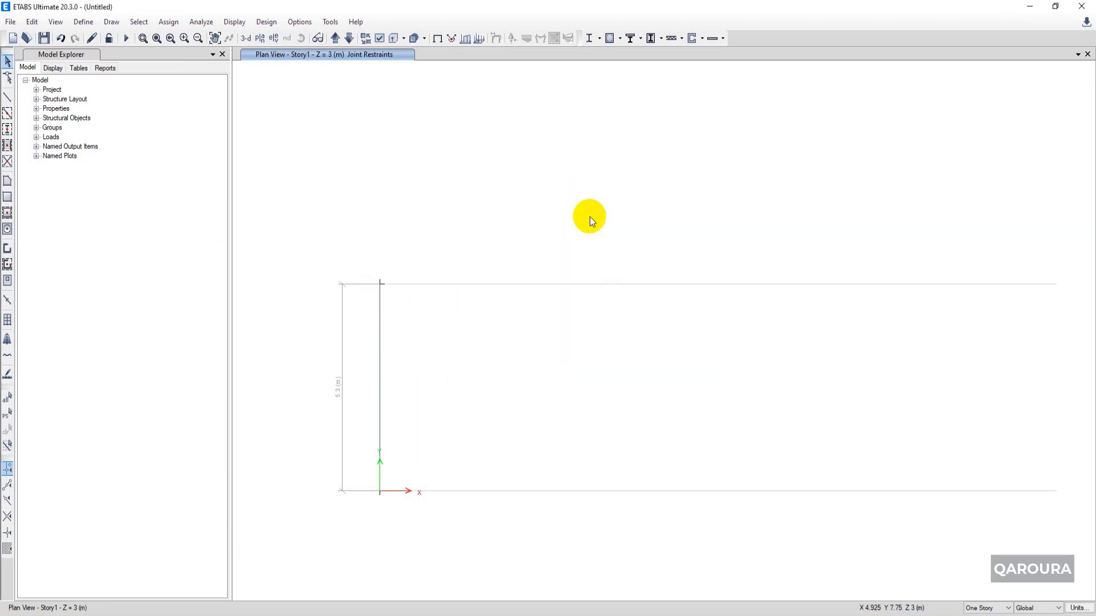
{"action": "left_click", "coordinate": [605, 330]}
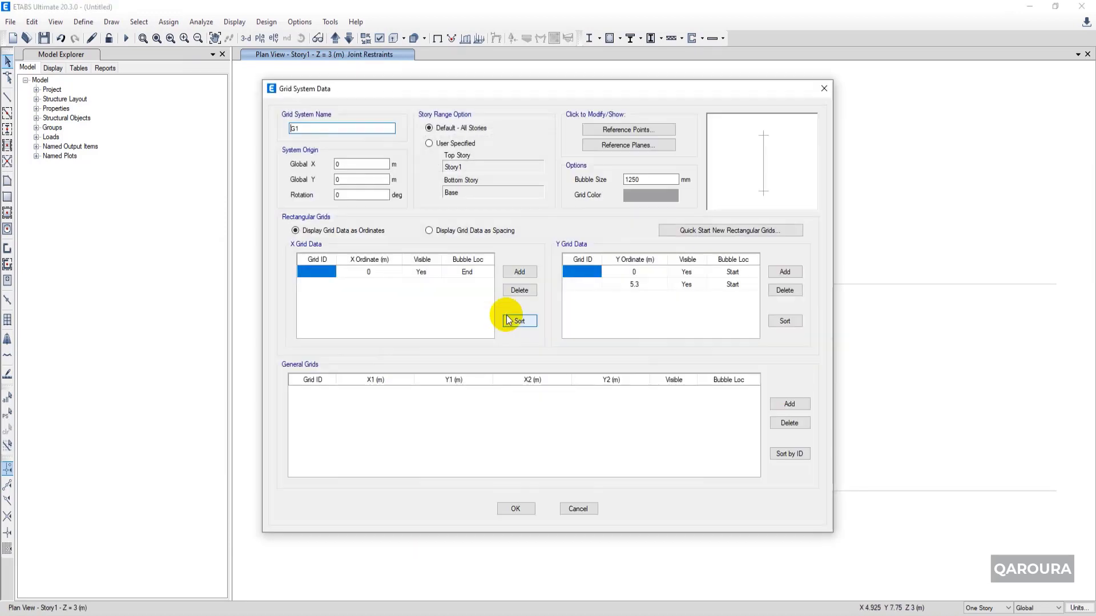
{"action": "key", "text": "Return"}
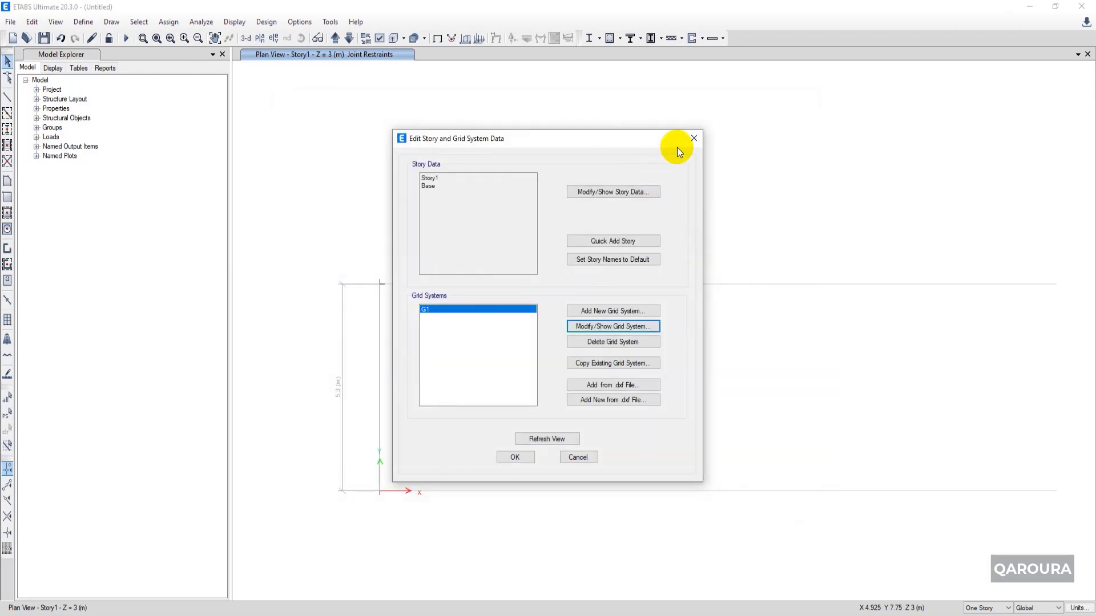
{"action": "left_click", "coordinate": [691, 141]}
Hide the grid system in the Story1 plan view
{"action": "right_click", "coordinate": [595, 141]}
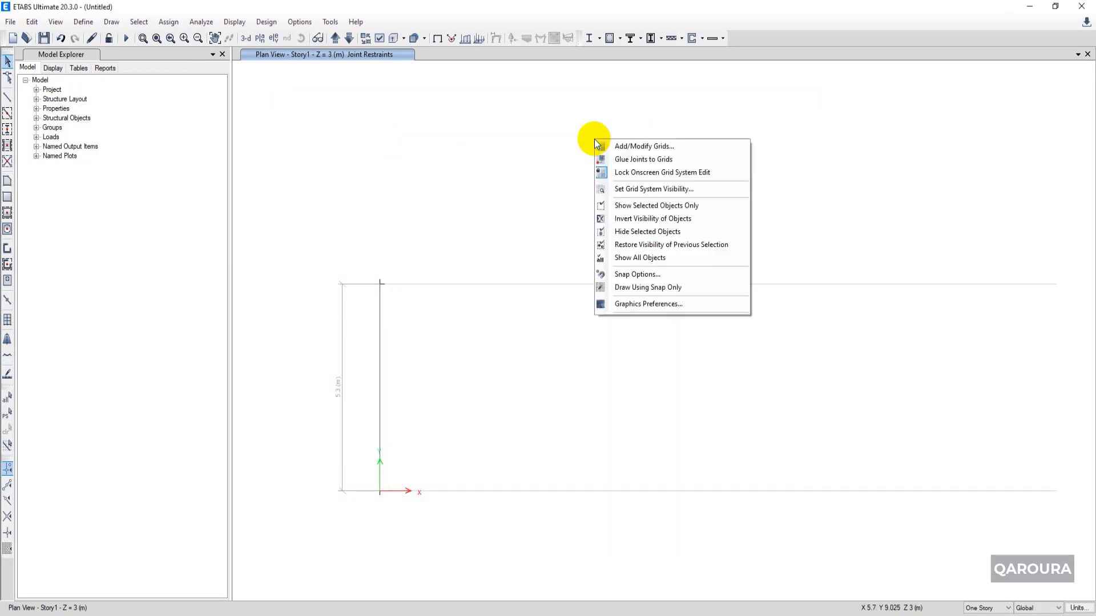
{"action": "left_click", "coordinate": [691, 190]}
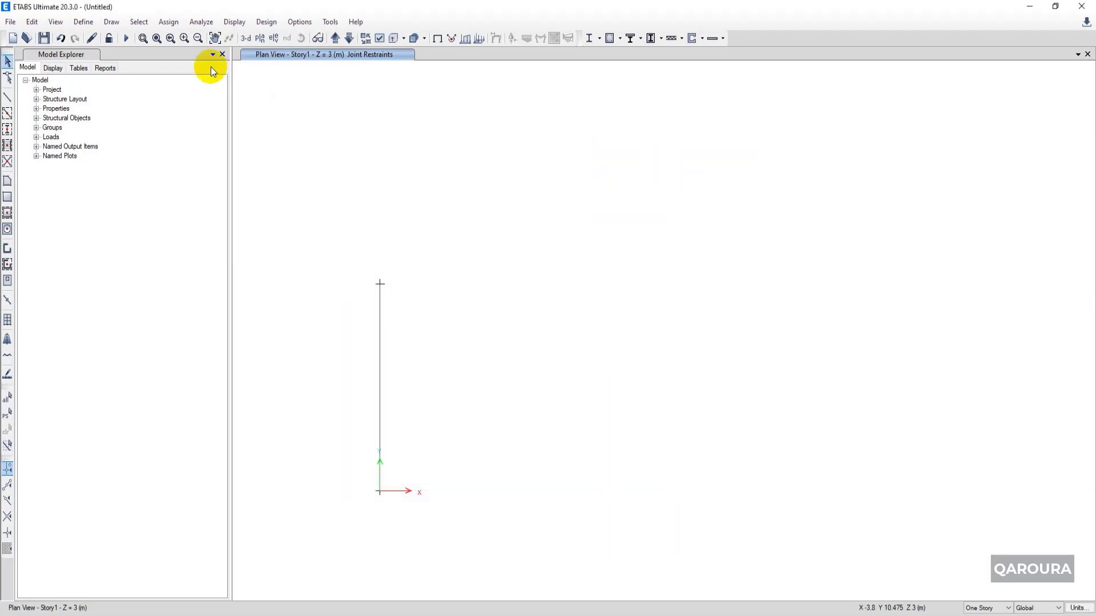
{"action": "left_click", "coordinate": [260, 38]}
{"action": "key", "text": "Return"}
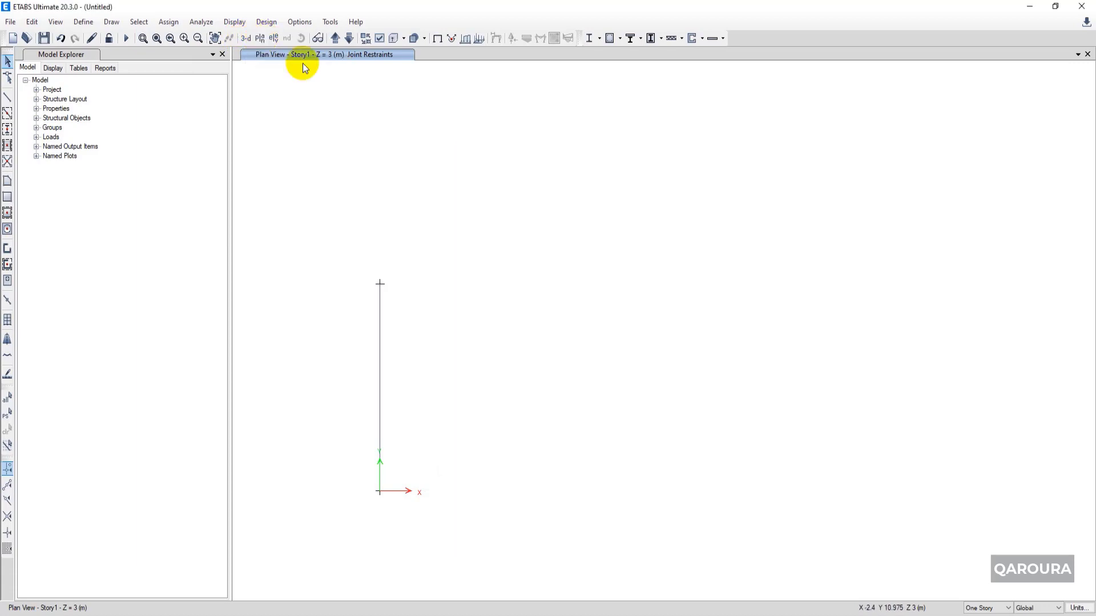
{"action": "left_click", "coordinate": [156, 37]}
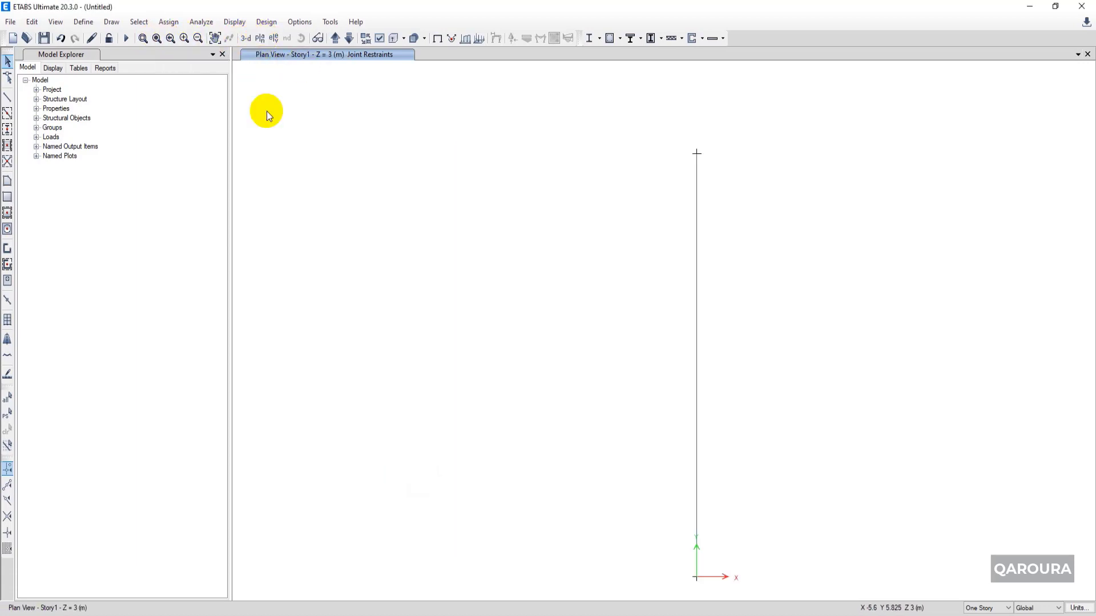
Delete the Live load pattern from the load pattern definitions
{"action": "left_click", "coordinate": [83, 22]}
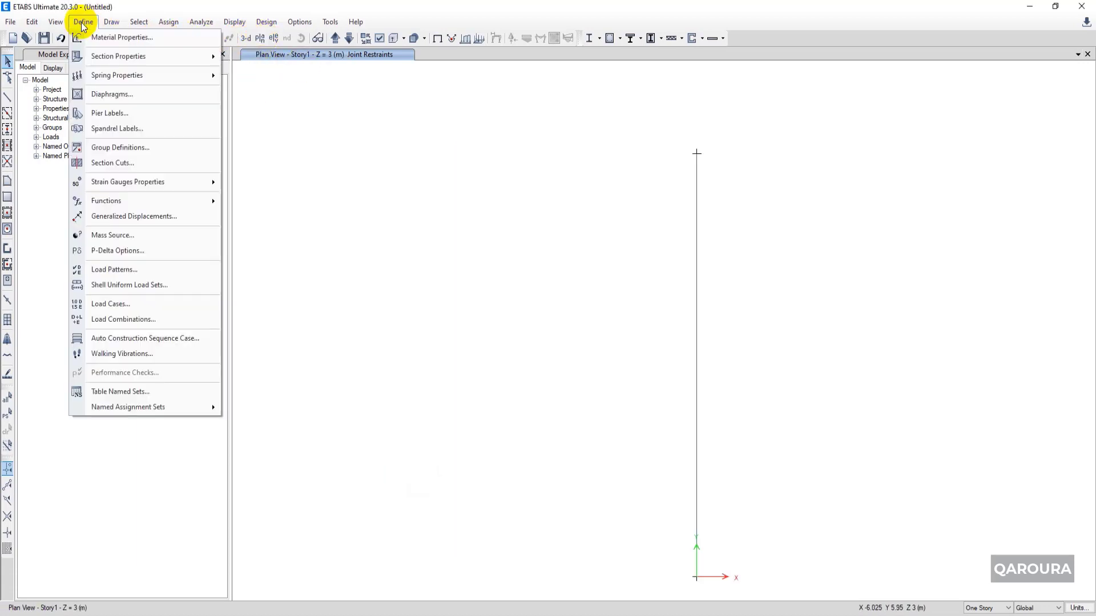
{"action": "left_click", "coordinate": [166, 268]}
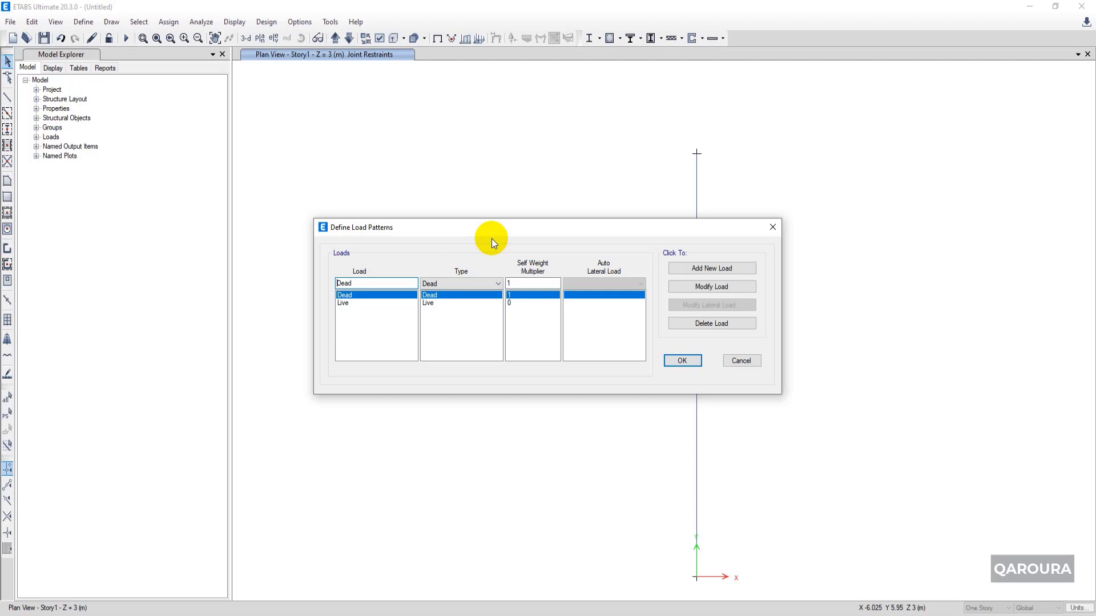
{"action": "left_click", "coordinate": [365, 282]}
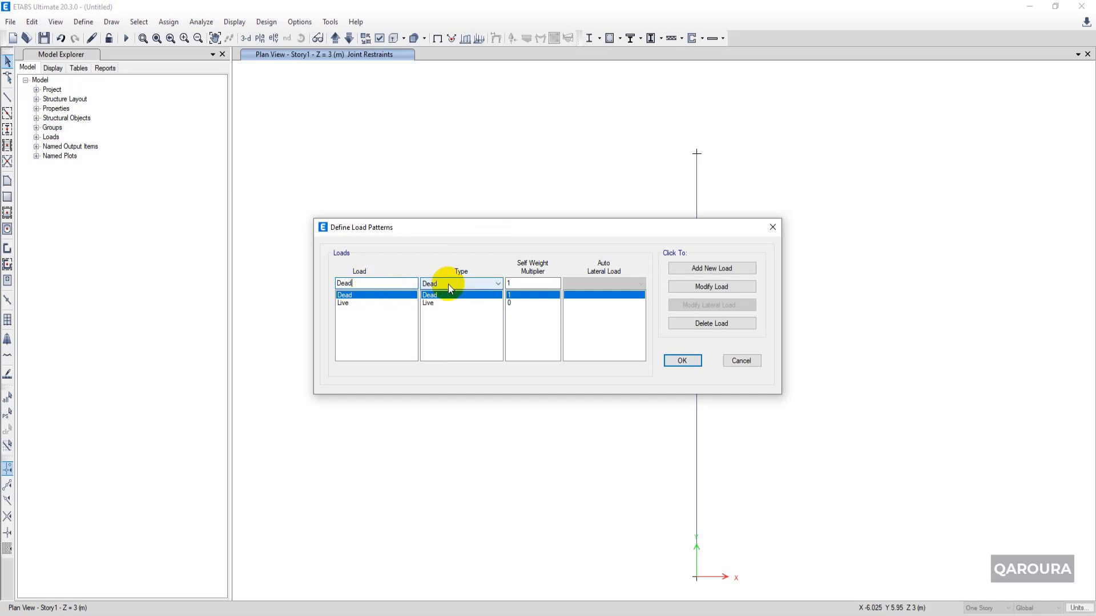
{"action": "left_click", "coordinate": [378, 303]}
{"action": "left_click", "coordinate": [714, 325]}
{"action": "left_click", "coordinate": [578, 357]}
Add a load pattern named Wall with type Super Dead
{"action": "double_click", "coordinate": [359, 284]}
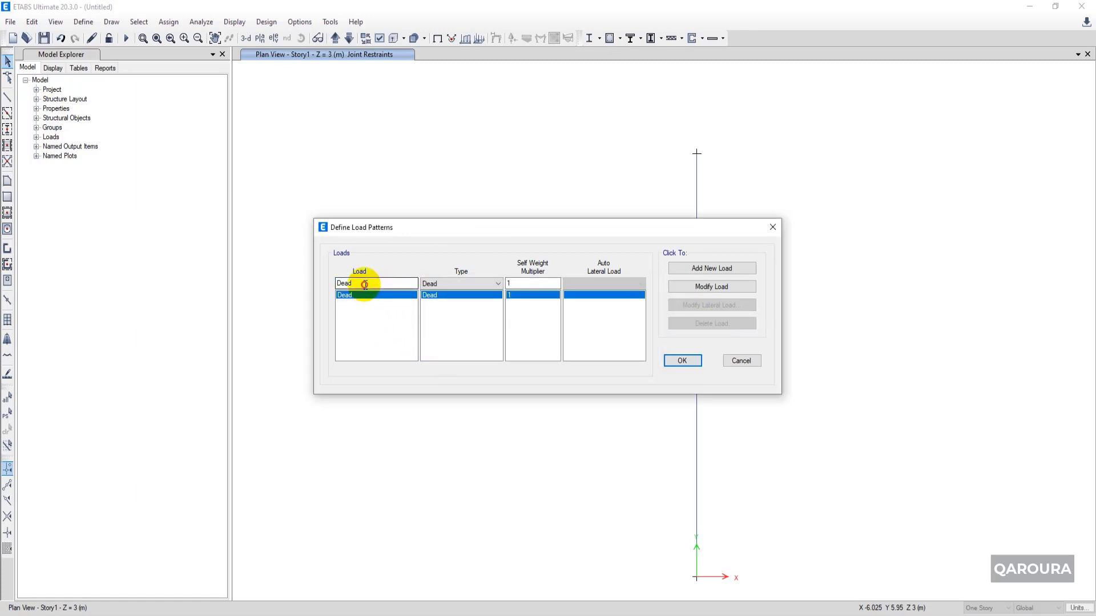
{"action": "type", "text": "Wall"}
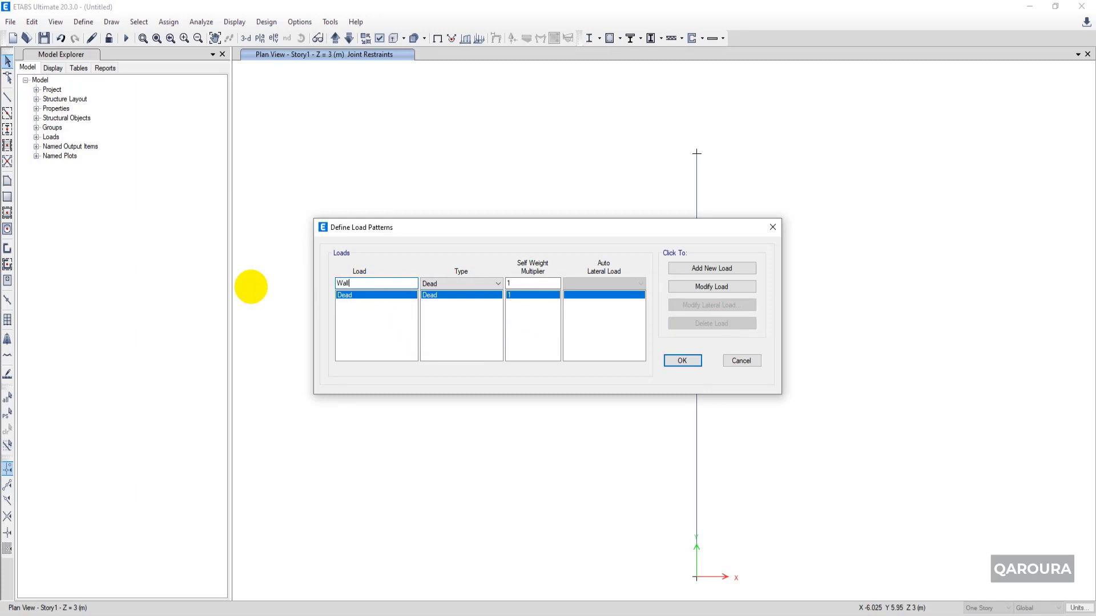
{"action": "left_click", "coordinate": [453, 284]}
{"action": "left_click", "coordinate": [451, 303]}
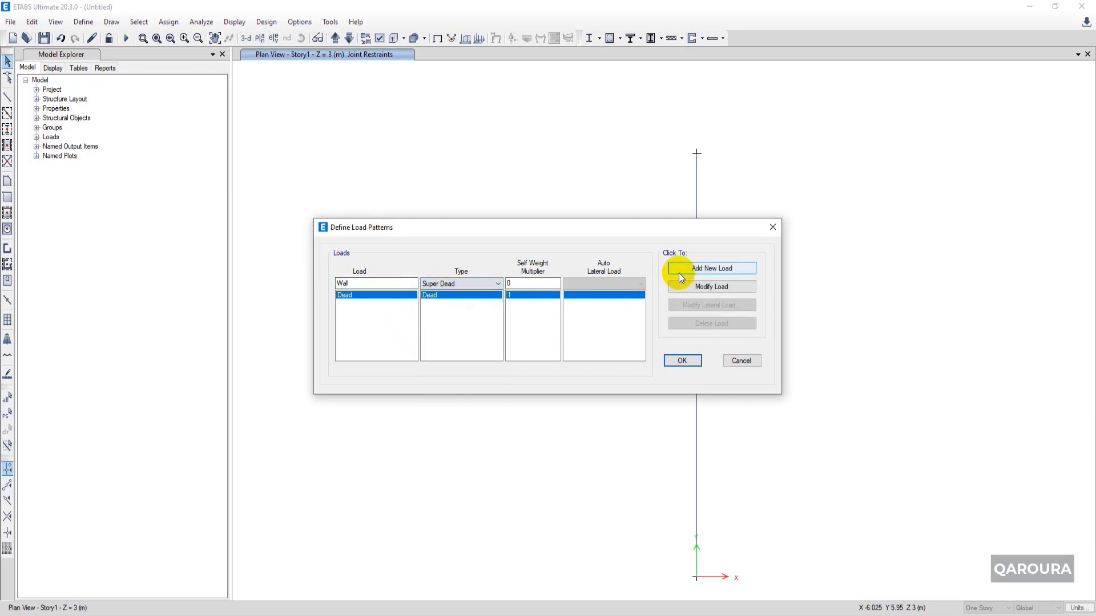
{"action": "left_click", "coordinate": [712, 268]}
Add a load pattern named Sett with type Super Dead and accept the load pattern definitions
{"action": "double_click", "coordinate": [355, 284]}
{"action": "type", "text": "Sett"}
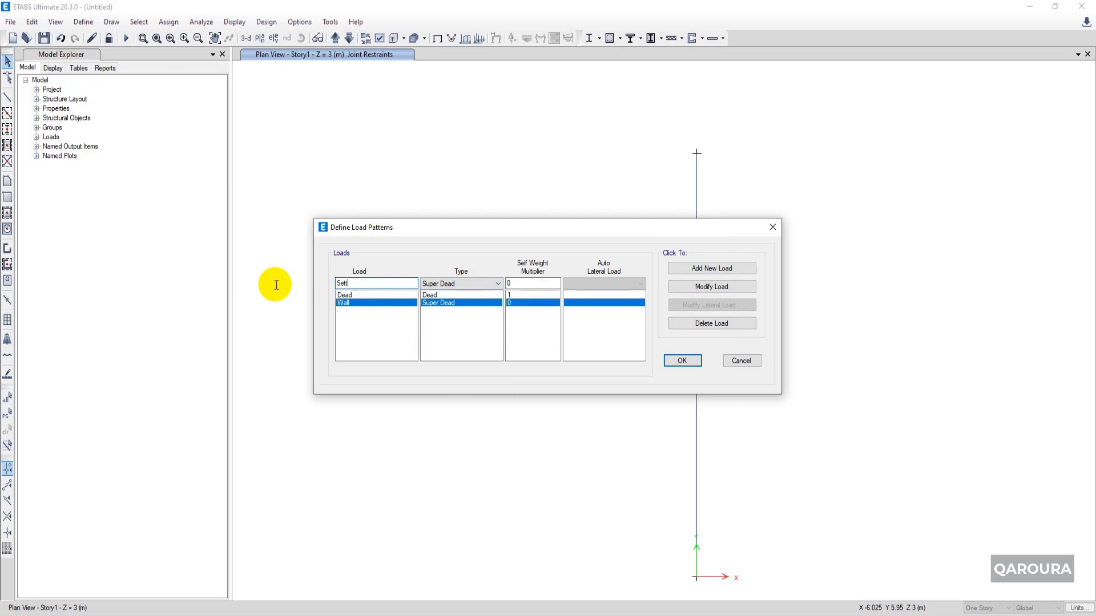
{"action": "left_click", "coordinate": [710, 267]}
{"action": "left_click", "coordinate": [699, 360]}
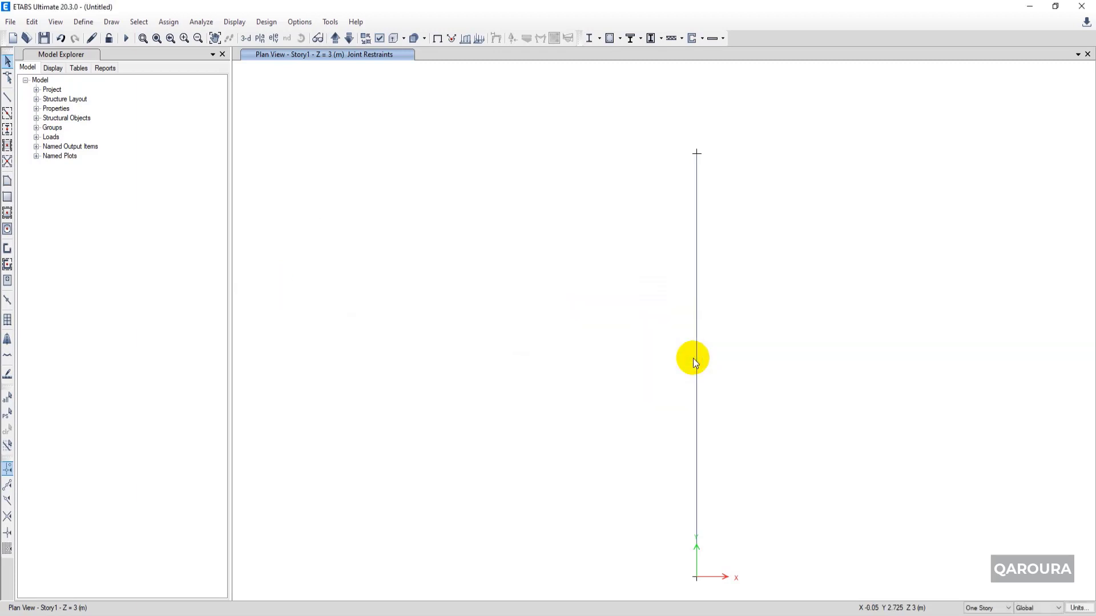
Create a load combination named U01 that contains the Dead, Wall and Sett load cases
{"action": "left_click", "coordinate": [81, 23]}
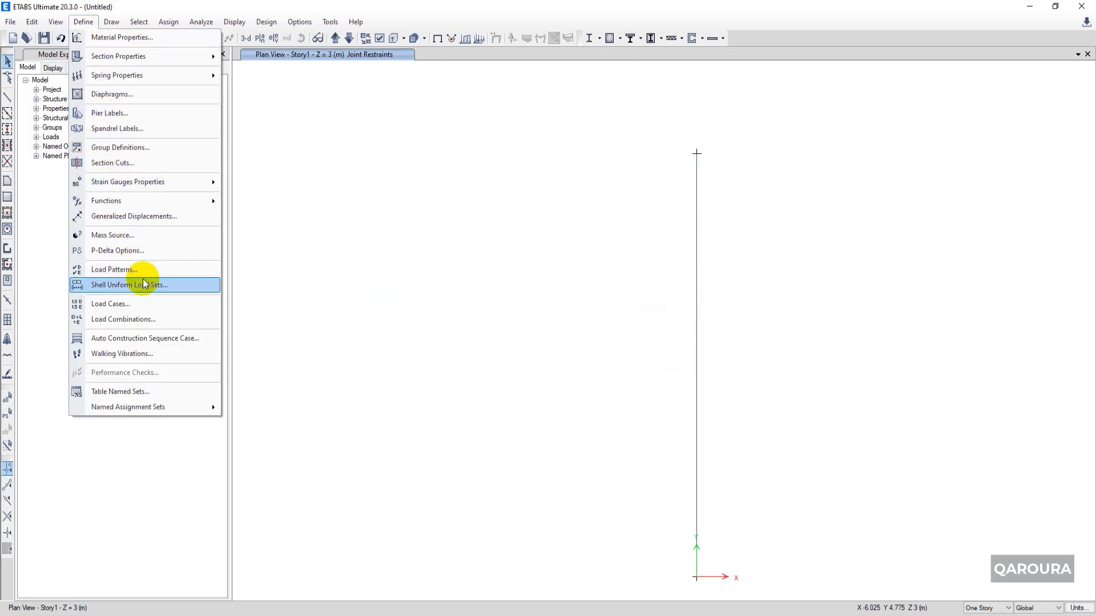
{"action": "left_click", "coordinate": [162, 326]}
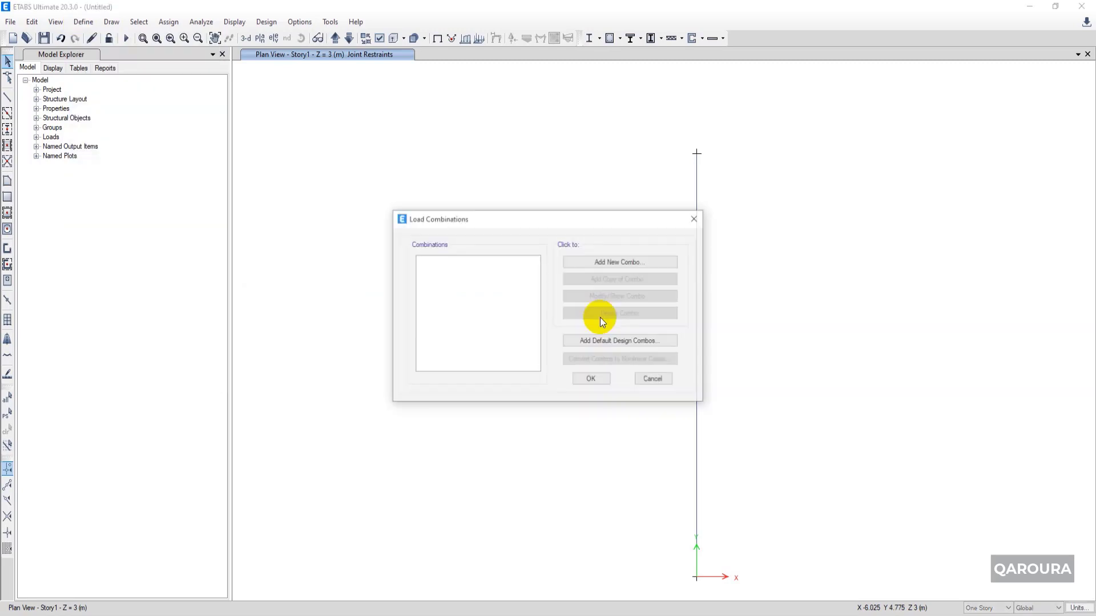
{"action": "left_click", "coordinate": [606, 264]}
{"action": "left_click_drag", "start_coordinate": [571, 216], "coordinate": [472, 224]}
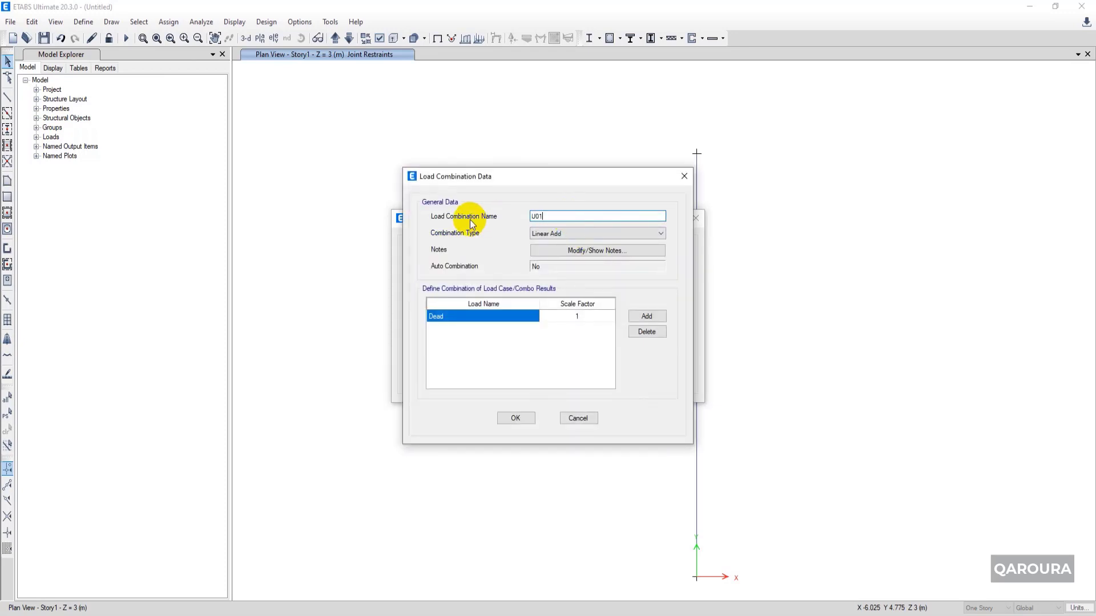
{"action": "left_click", "coordinate": [647, 316]}
{"action": "left_click", "coordinate": [646, 316]}
{"action": "left_click", "coordinate": [508, 330]}
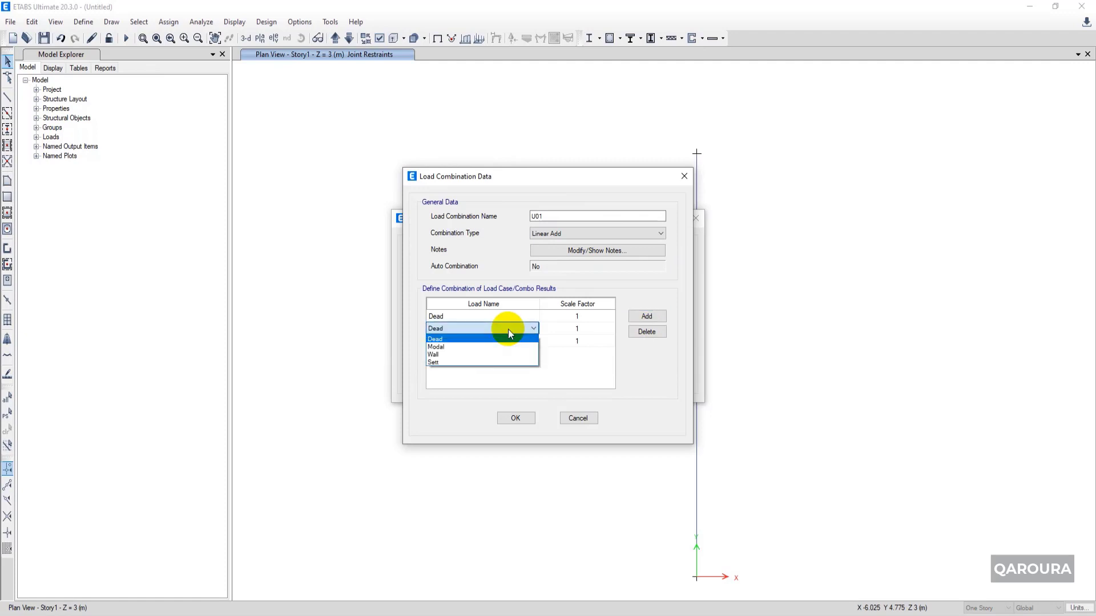
{"action": "left_click", "coordinate": [455, 355]}
{"action": "left_click", "coordinate": [458, 341]}
{"action": "left_click", "coordinate": [443, 376]}
Set the scale factors of Dead, Wall and Sett in combination U01 to 1.4 and accept the combination
{"action": "left_click", "coordinate": [578, 317]}
{"action": "type", "text": "1.4"}
{"action": "key", "text": "Return"}
{"action": "type", "text": "1.4"}
{"action": "key", "text": "Return"}
{"action": "type", "text": "1.4"}
{"action": "key", "text": "Return"}
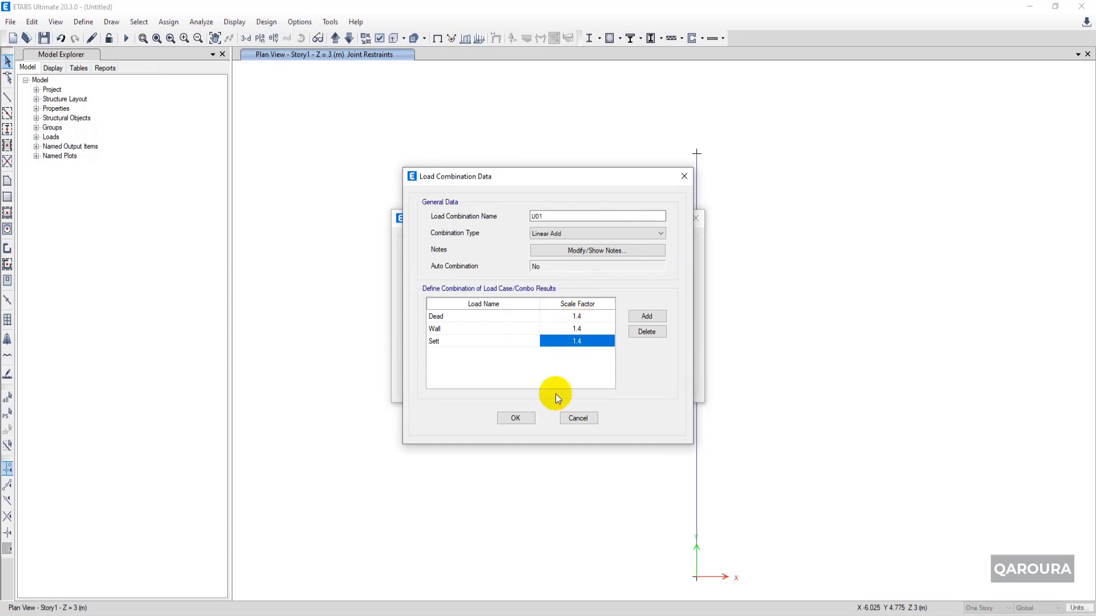
{"action": "left_click", "coordinate": [518, 421]}
{"action": "left_click", "coordinate": [591, 379]}
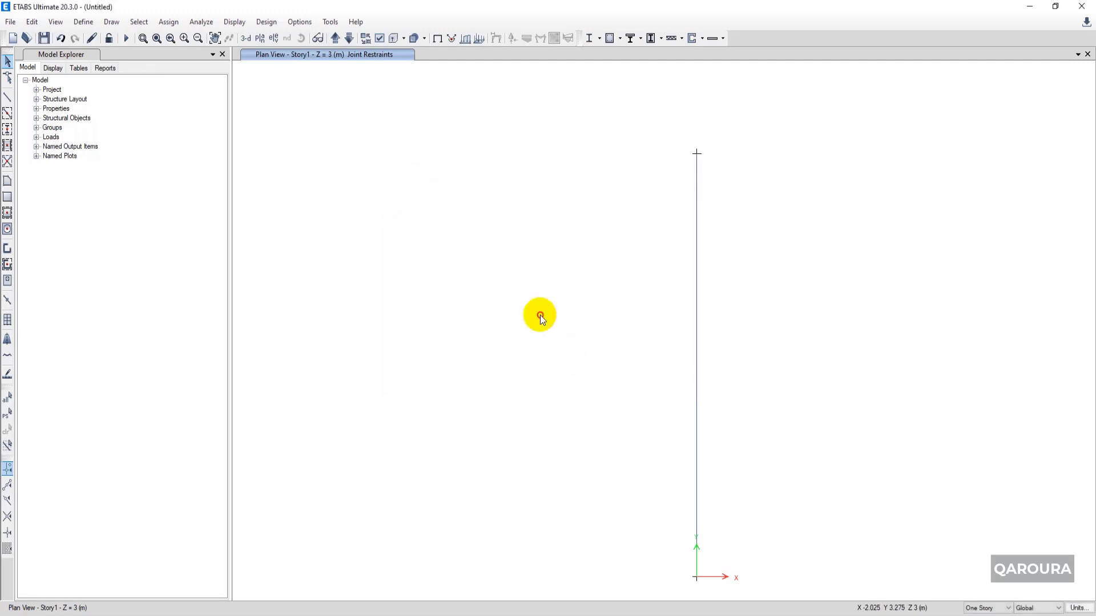
Assign a ground displacement of -2 mm in Translation Z to the beam's far end joint under the Sett load pattern
{"action": "left_click_drag", "start_coordinate": [610, 104], "coordinate": [759, 206]}
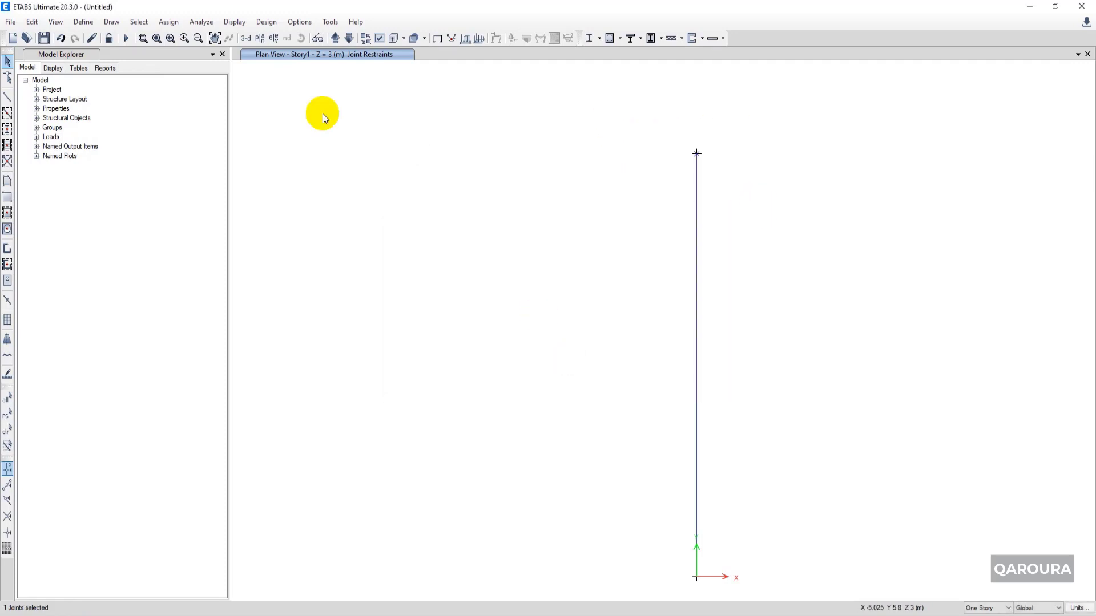
{"action": "left_click", "coordinate": [168, 22]}
{"action": "mouse_move", "coordinate": [203, 120]}
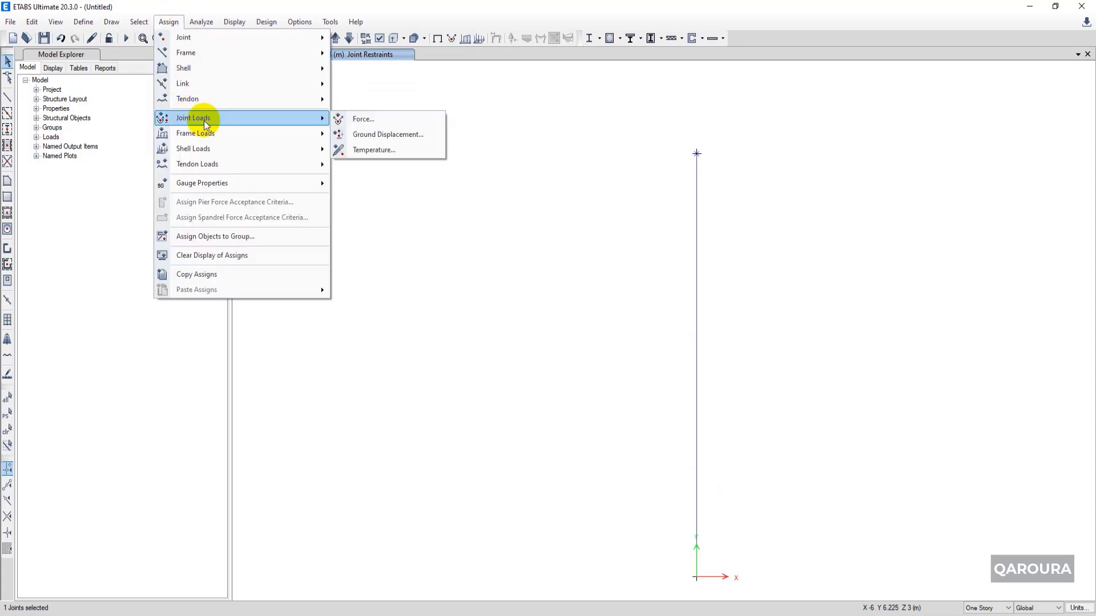
{"action": "left_click", "coordinate": [387, 135]}
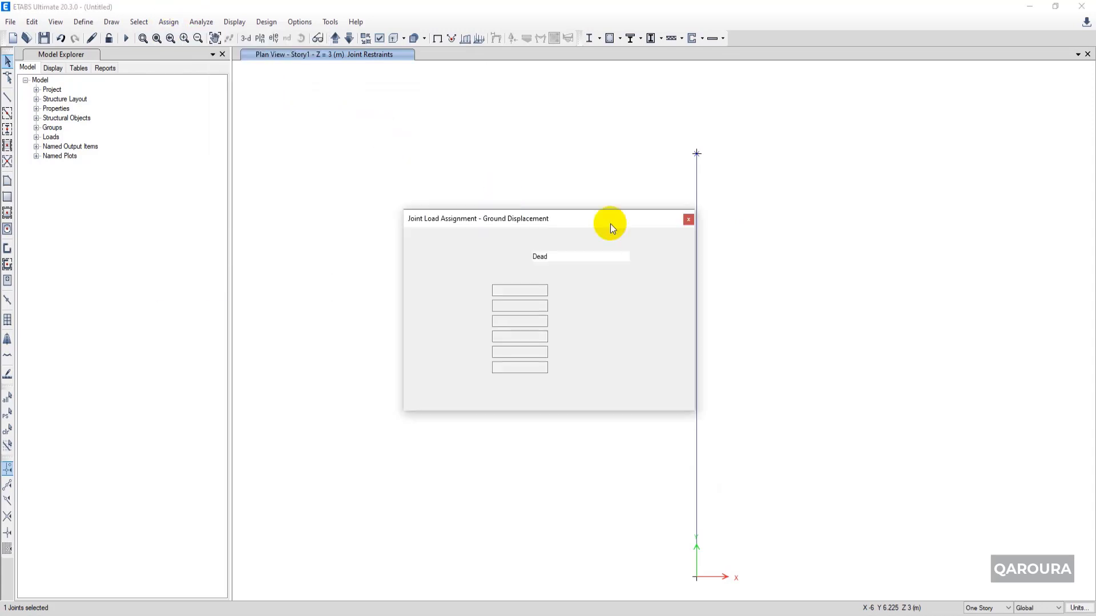
{"action": "left_click", "coordinate": [552, 255]}
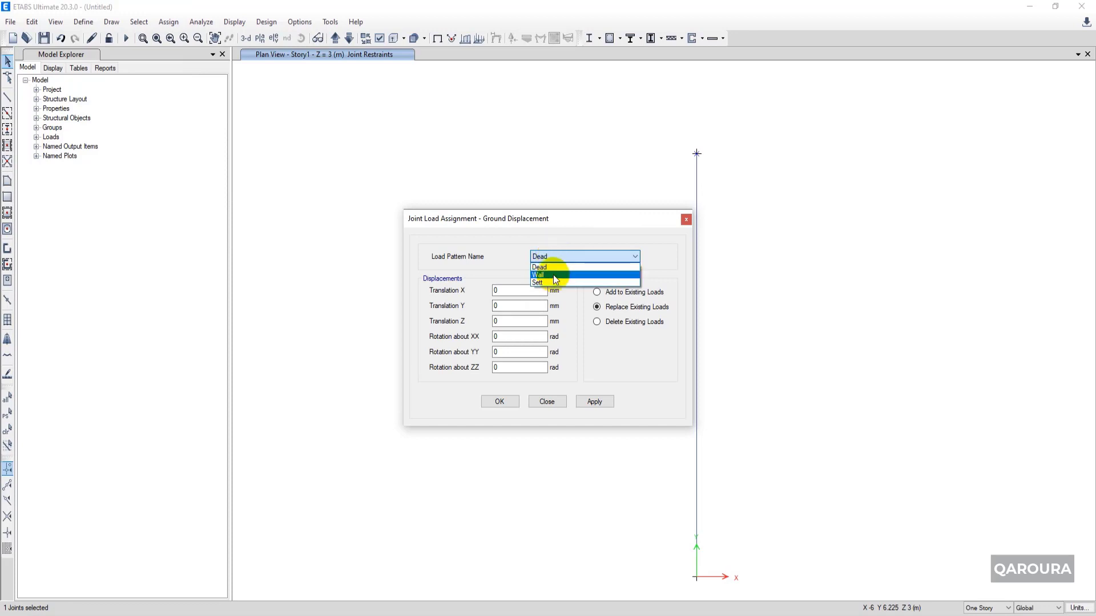
{"action": "left_click", "coordinate": [550, 282]}
{"action": "left_click", "coordinate": [517, 322]}
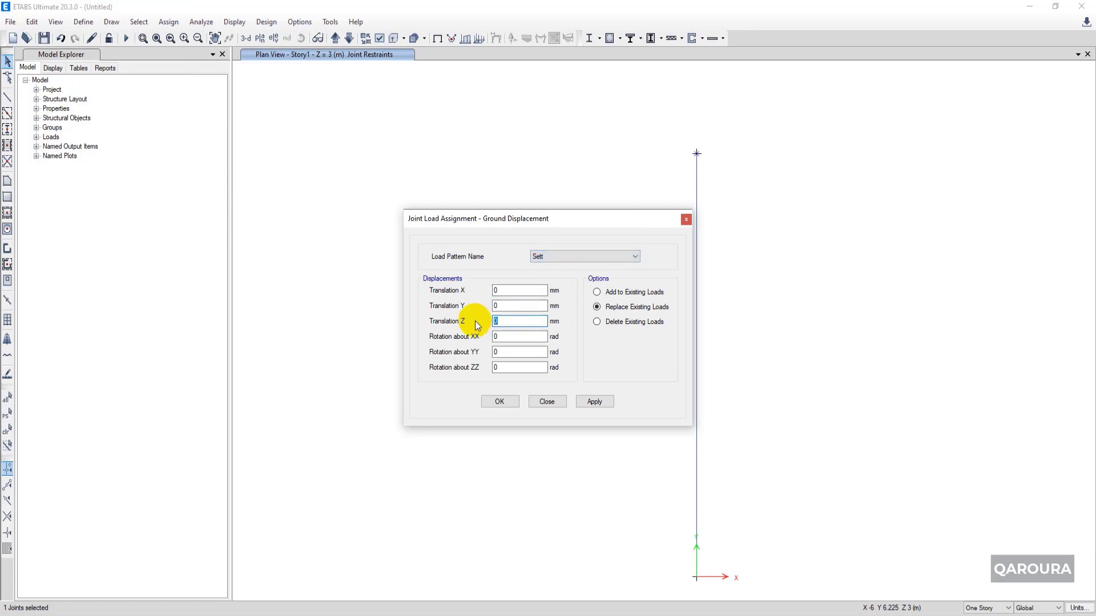
{"action": "left_click", "coordinate": [593, 402]}
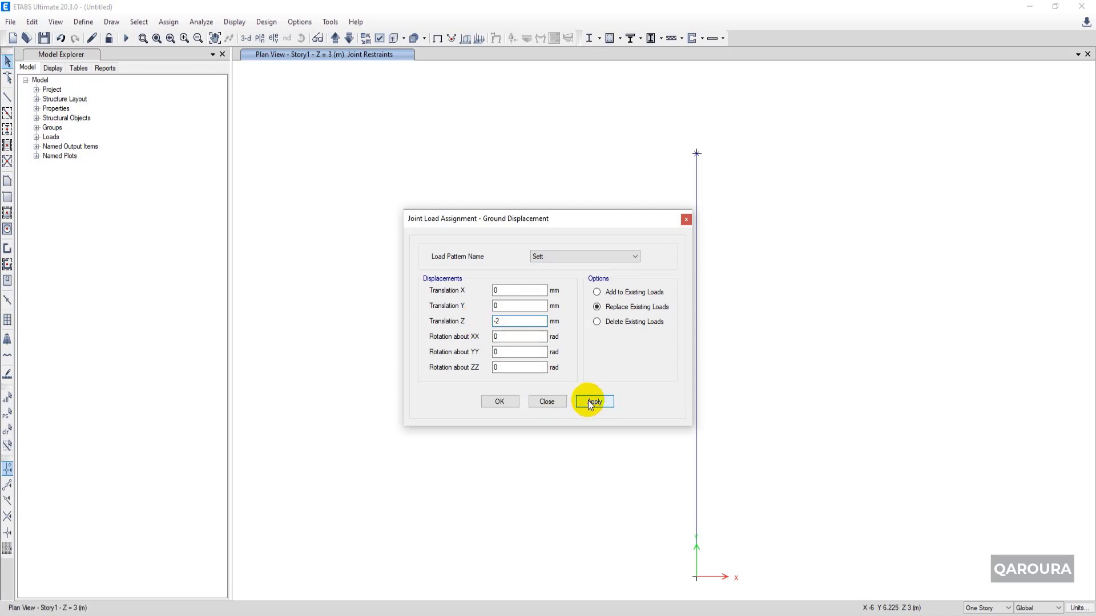
{"action": "left_click", "coordinate": [499, 402]}
Save the model as MODEL01 and run the analysis
{"action": "left_click", "coordinate": [10, 22]}
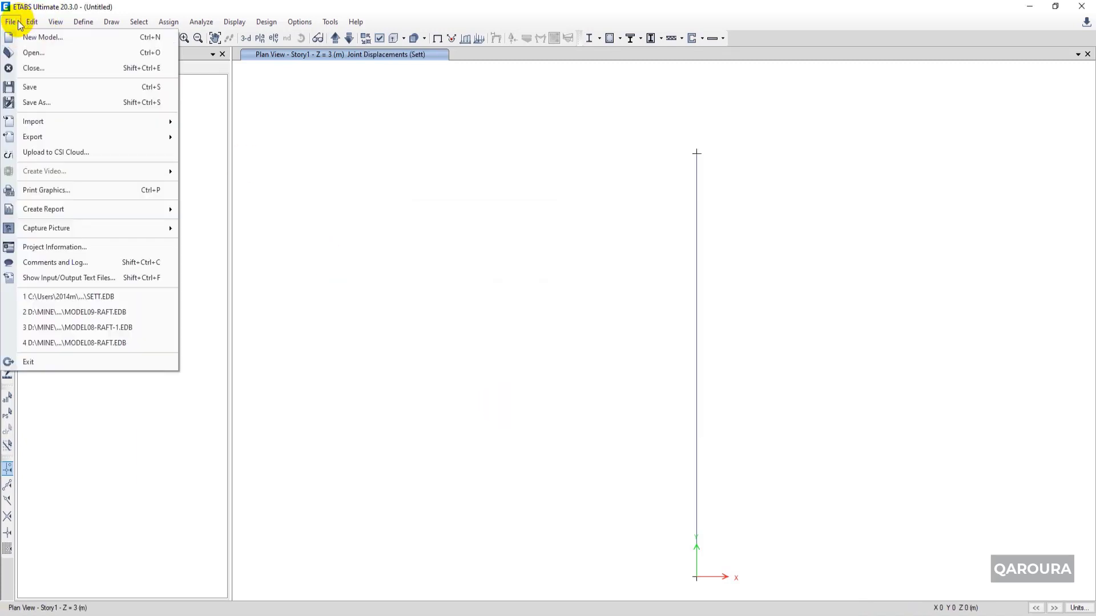
{"action": "left_click", "coordinate": [57, 102]}
{"action": "type", "text": "MODEL01"}
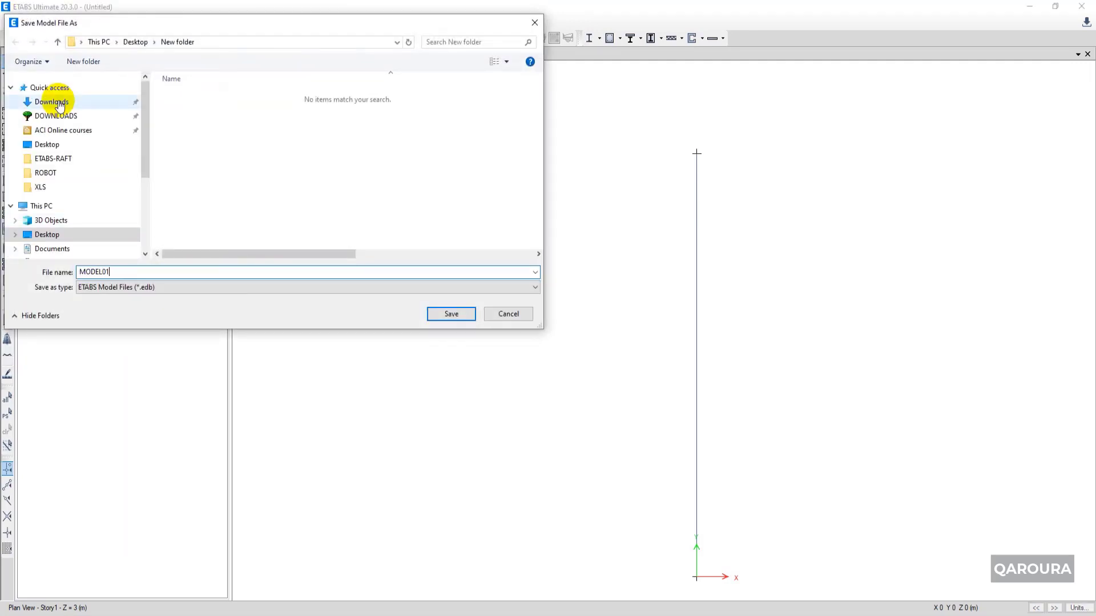
{"action": "key", "text": "Return"}
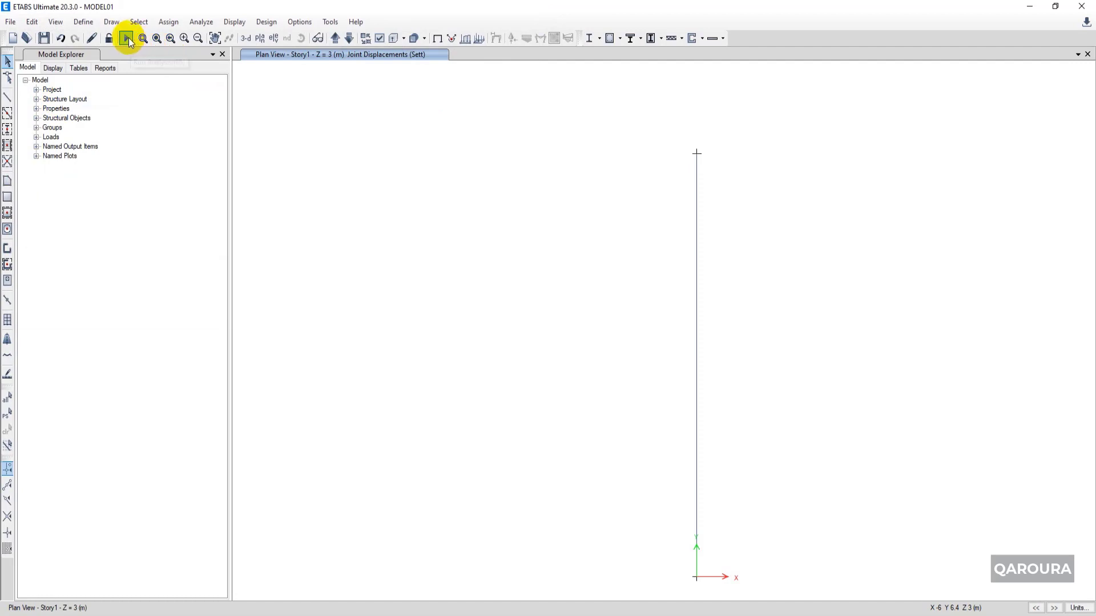
{"action": "left_click", "coordinate": [126, 39]}
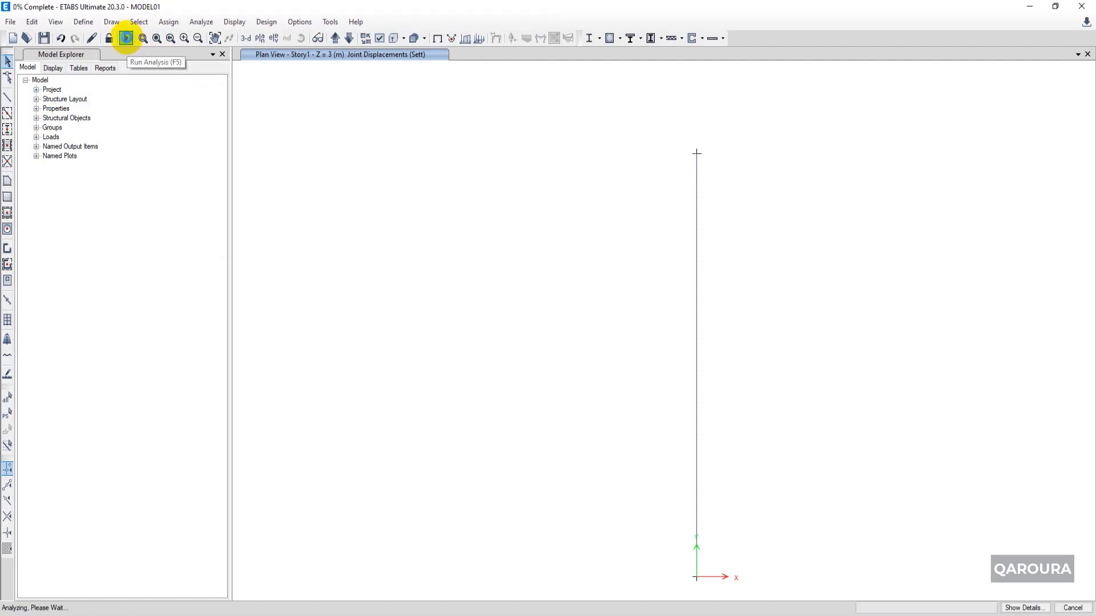
Display the beam's Moment 3-3 diagram for combination U01 with values shown at the controlling stations
{"action": "left_click", "coordinate": [234, 22]}
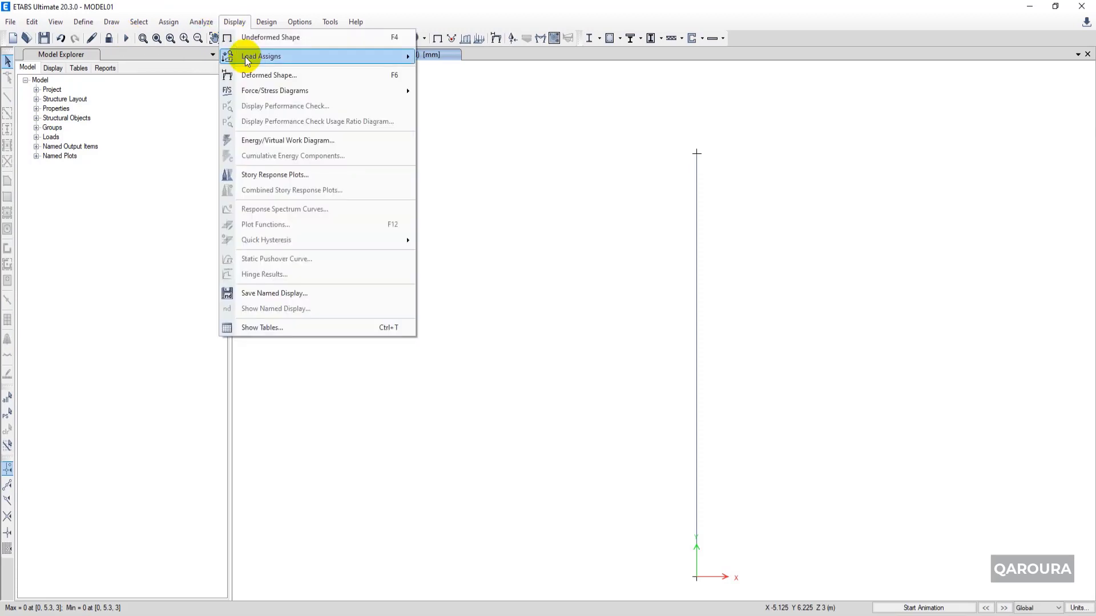
{"action": "mouse_move", "coordinate": [286, 92]}
{"action": "left_click", "coordinate": [511, 123]}
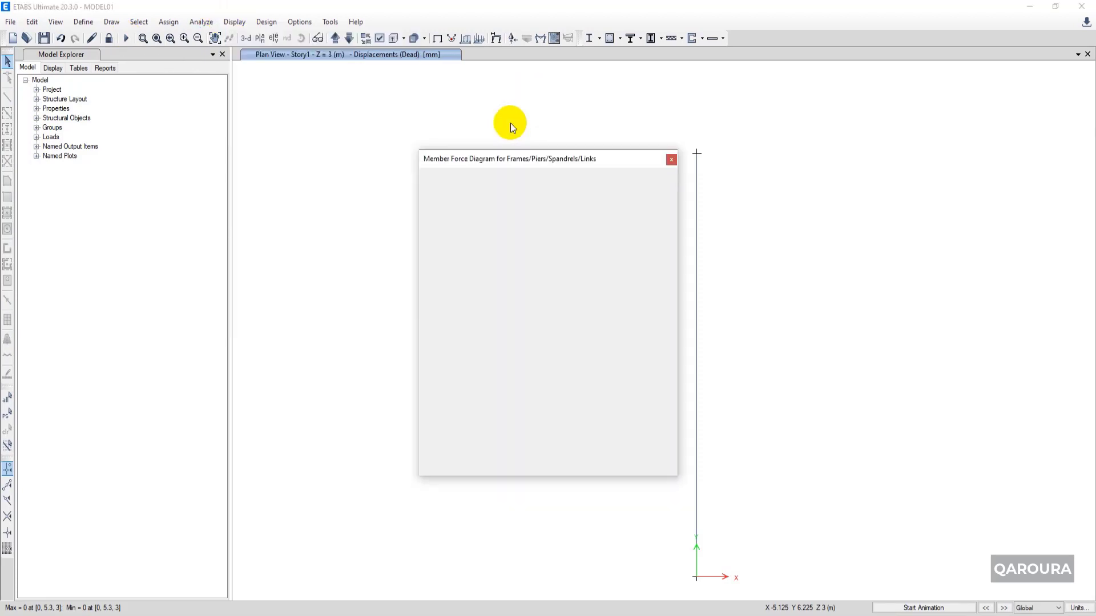
{"action": "left_click_drag", "start_coordinate": [510, 165], "coordinate": [270, 119]}
{"action": "left_click", "coordinate": [282, 152]}
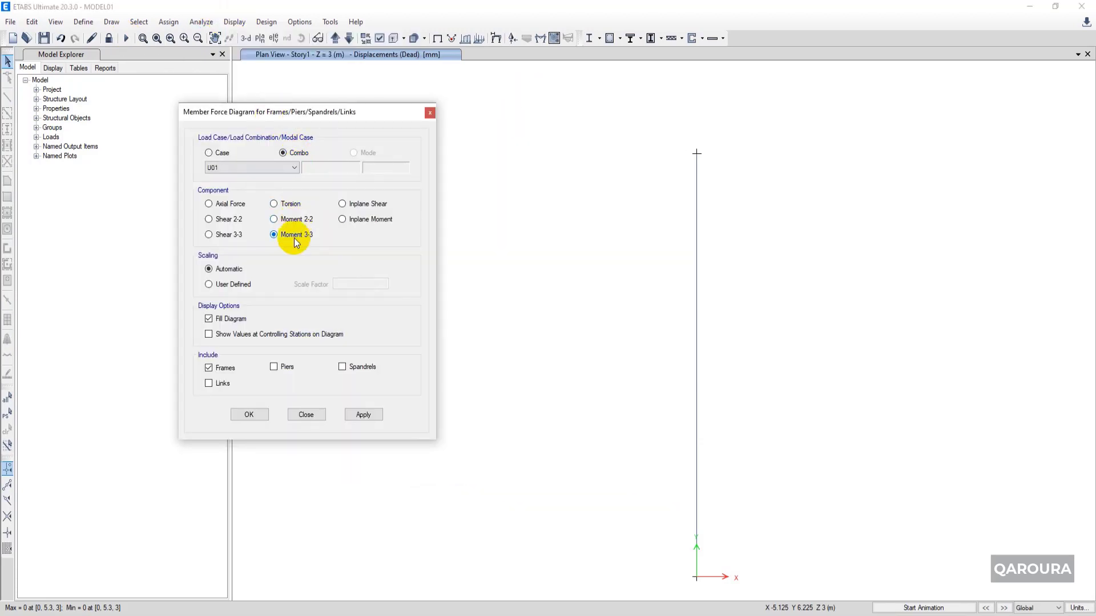
{"action": "left_click", "coordinate": [364, 415]}
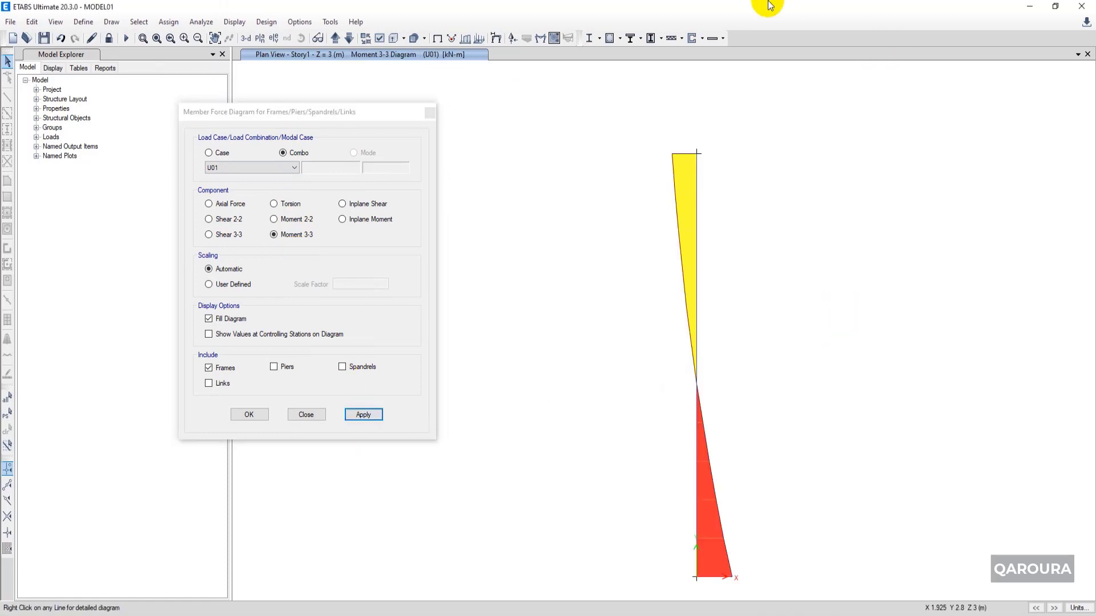
{"action": "left_click", "coordinate": [274, 334]}
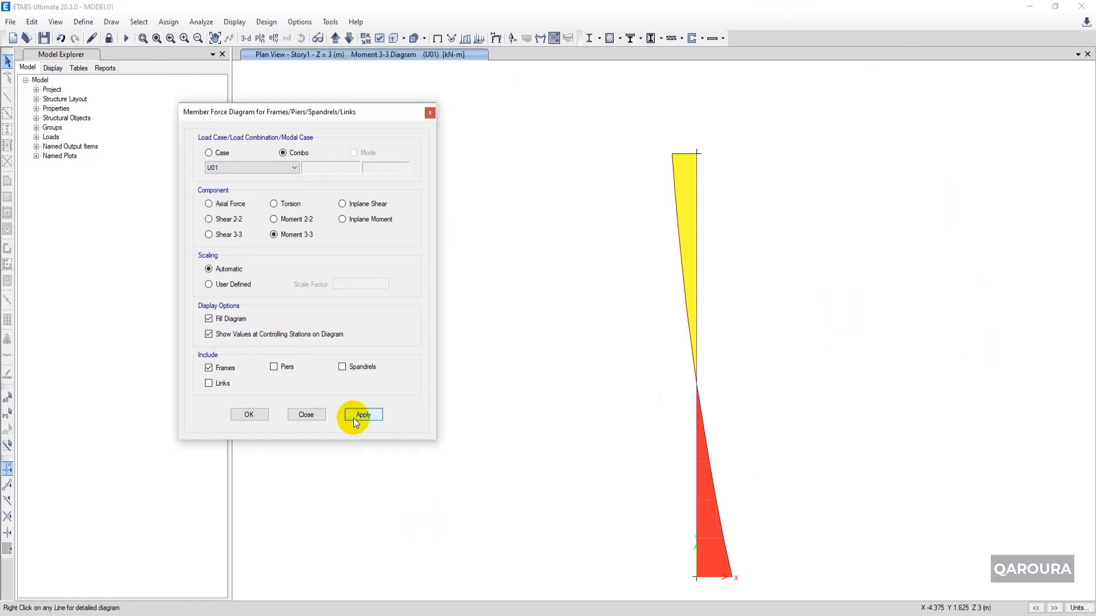
{"action": "left_click", "coordinate": [363, 415]}
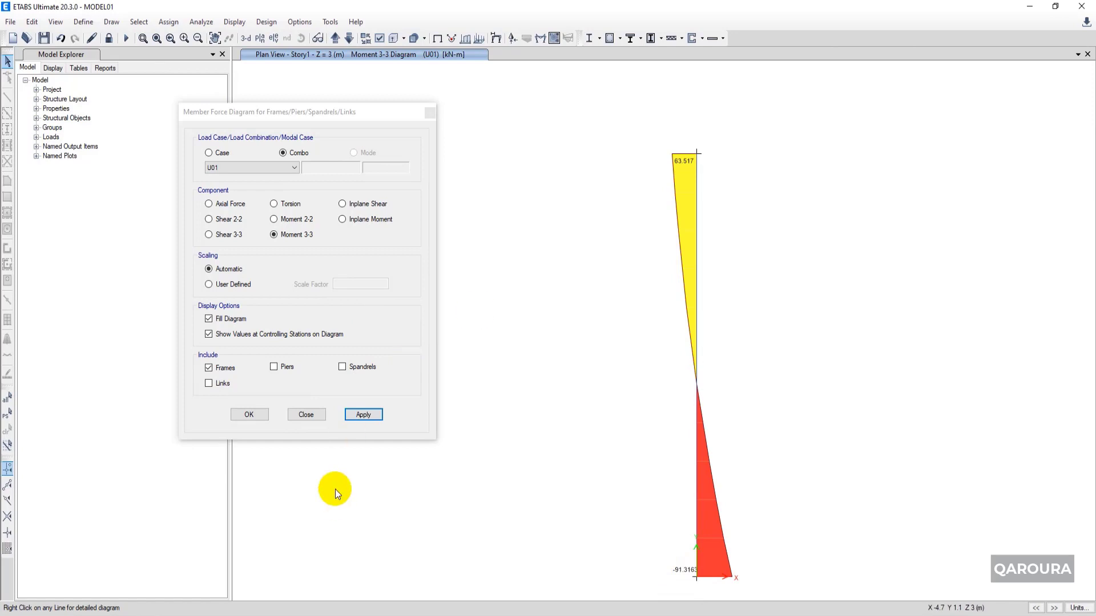
Switch to the Excel beam design workbook and set the design moment Mu to 9.2 t.m
{"action": "mouse_move", "coordinate": [283, 594]}
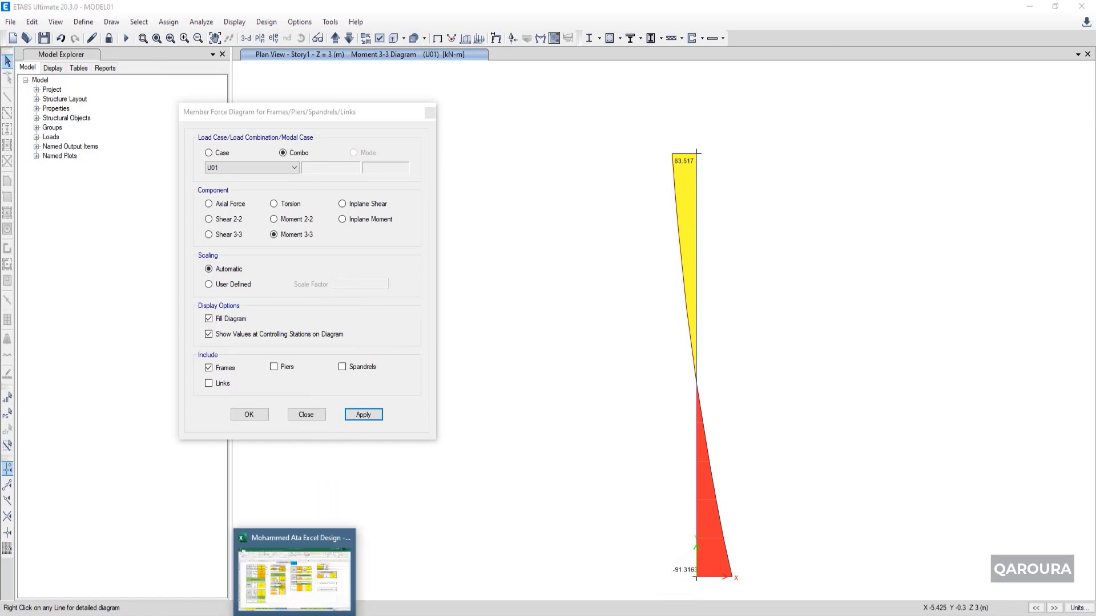
{"action": "left_click", "coordinate": [294, 551]}
{"action": "left_click", "coordinate": [240, 353]}
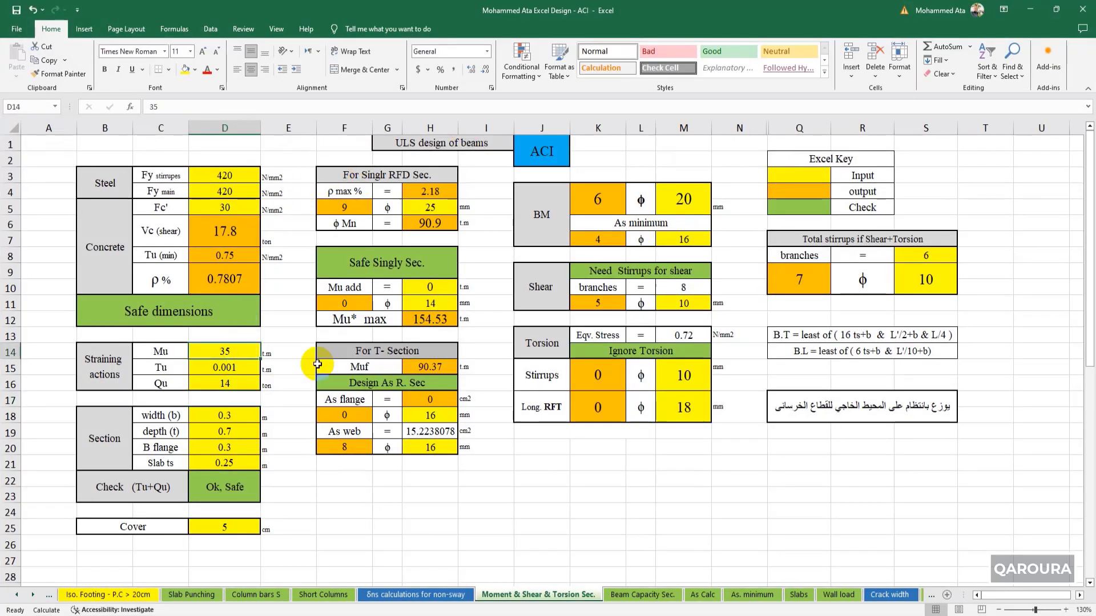
{"action": "type", "text": "9.2"}
{"action": "key", "text": "Return"}
{"action": "key", "text": "Return"}
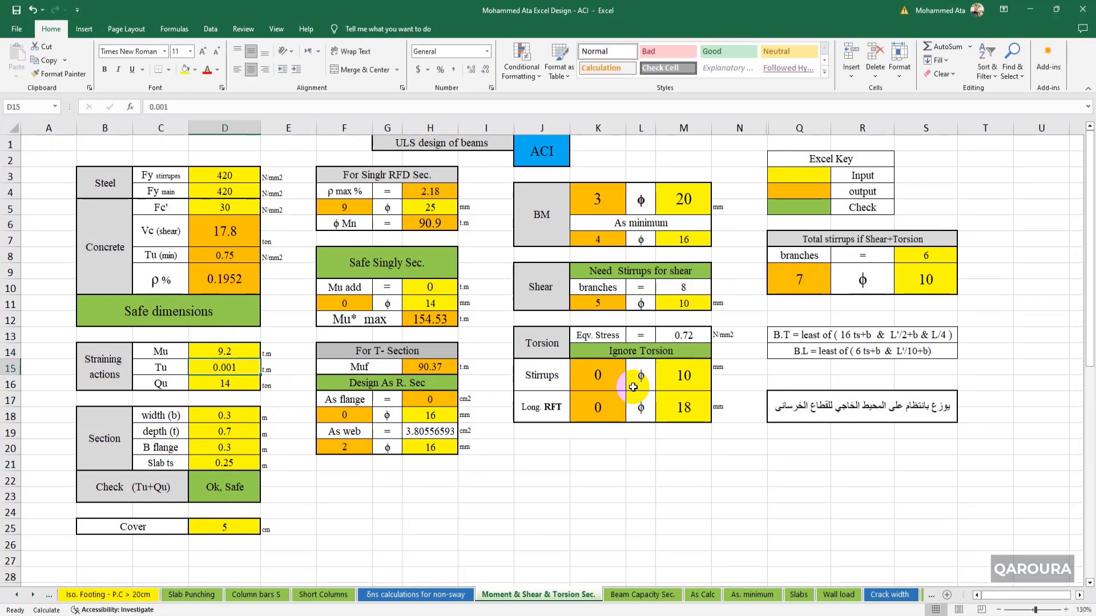
Set the section depth (t) to 0.6 m in the beam design sheet
{"action": "left_click", "coordinate": [251, 431]}
{"action": "type", "text": "."}
{"action": "key", "text": "Return"}
{"action": "key", "text": "Return"}
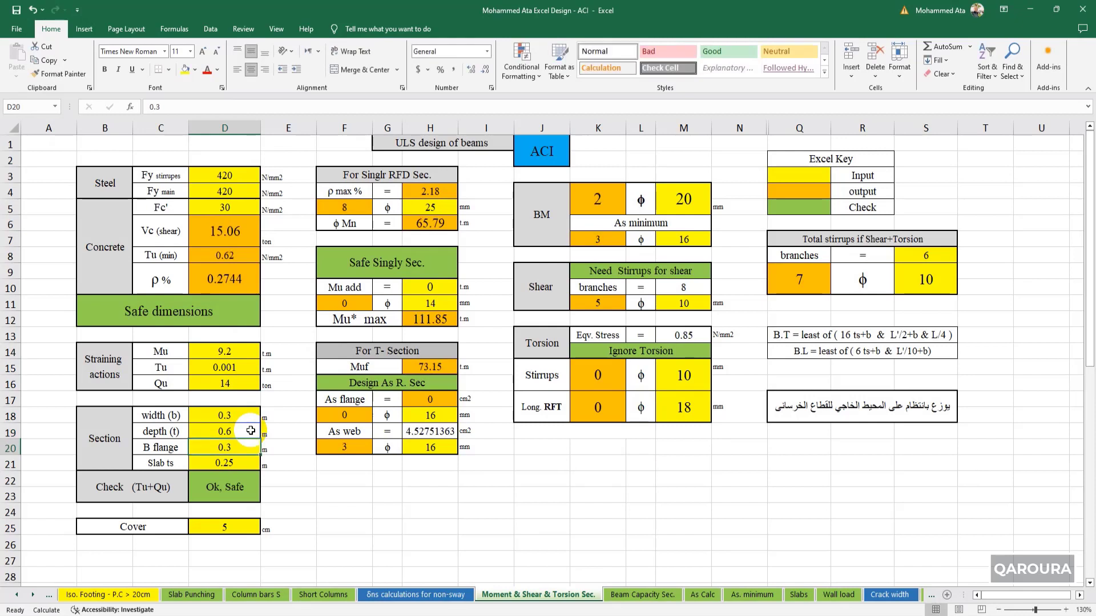
{"action": "left_click", "coordinate": [303, 512]}
Return to ETABS and display the beam's Shear 2-2 diagram for combination U01
{"action": "left_click", "coordinate": [1027, 8]}
{"action": "left_click", "coordinate": [209, 219]}
{"action": "left_click", "coordinate": [381, 414]}
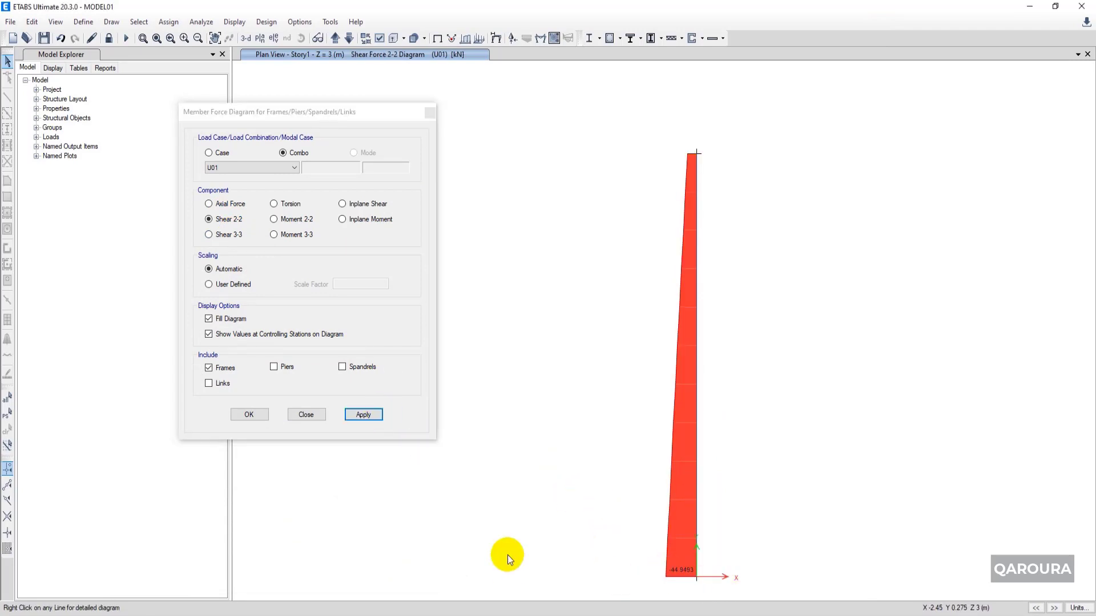
Switch back to the Excel beam design sheet and set the design shear Qu to 4.5 ton
{"action": "mouse_move", "coordinate": [337, 601]}
{"action": "left_click", "coordinate": [279, 533]}
{"action": "left_click", "coordinate": [228, 383]}
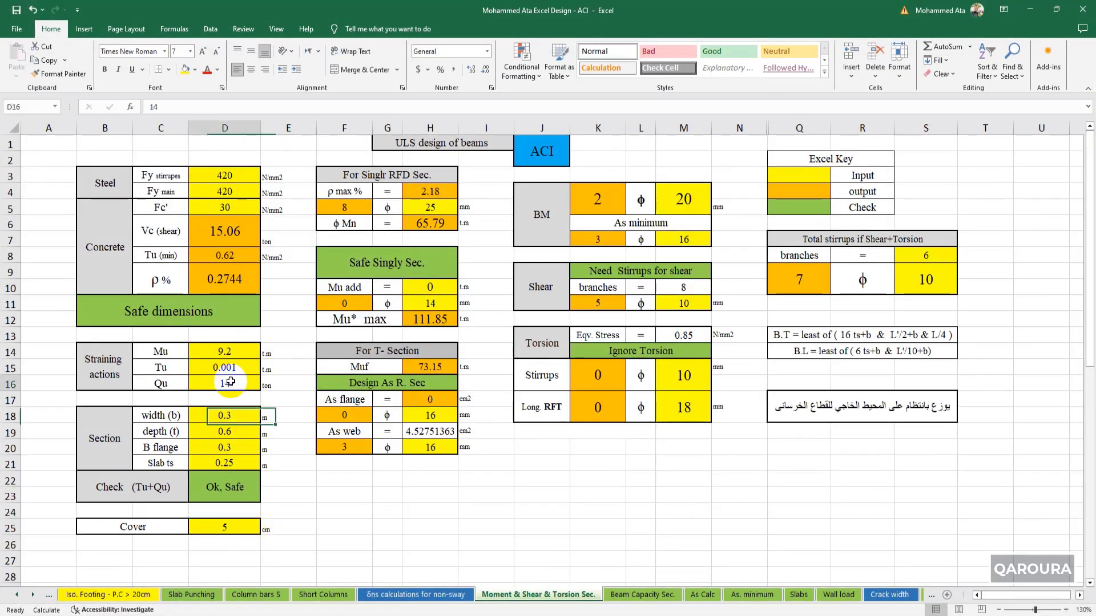
{"action": "type", "text": "4.5"}
{"action": "key", "text": "Return"}
Set the bending reinforcement bar diameter in the BM block to 16 mm
{"action": "left_click", "coordinate": [667, 197]}
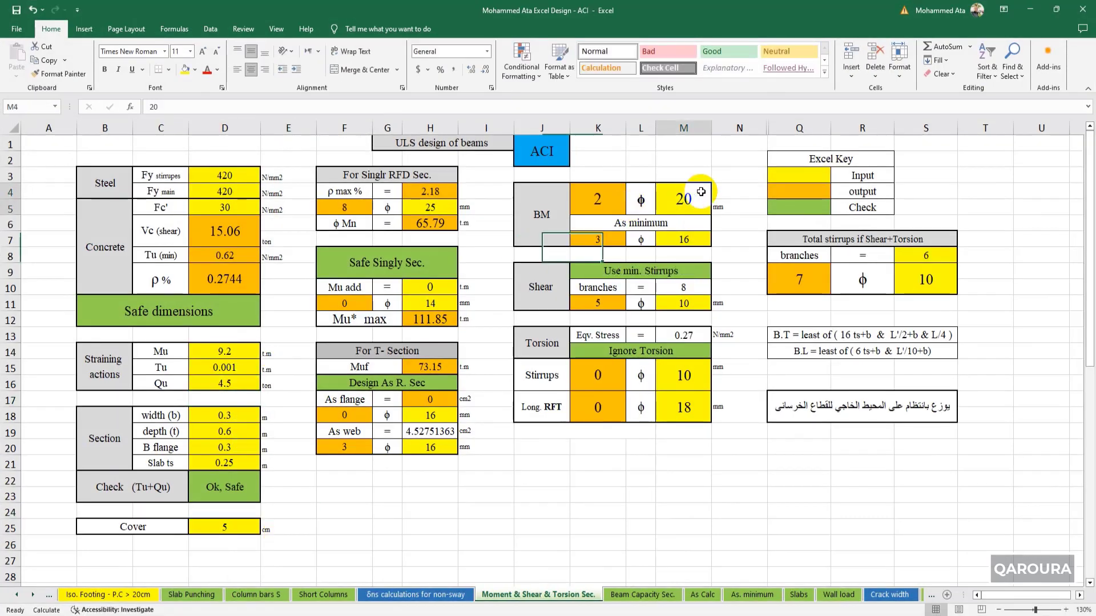
{"action": "type", "text": "16"}
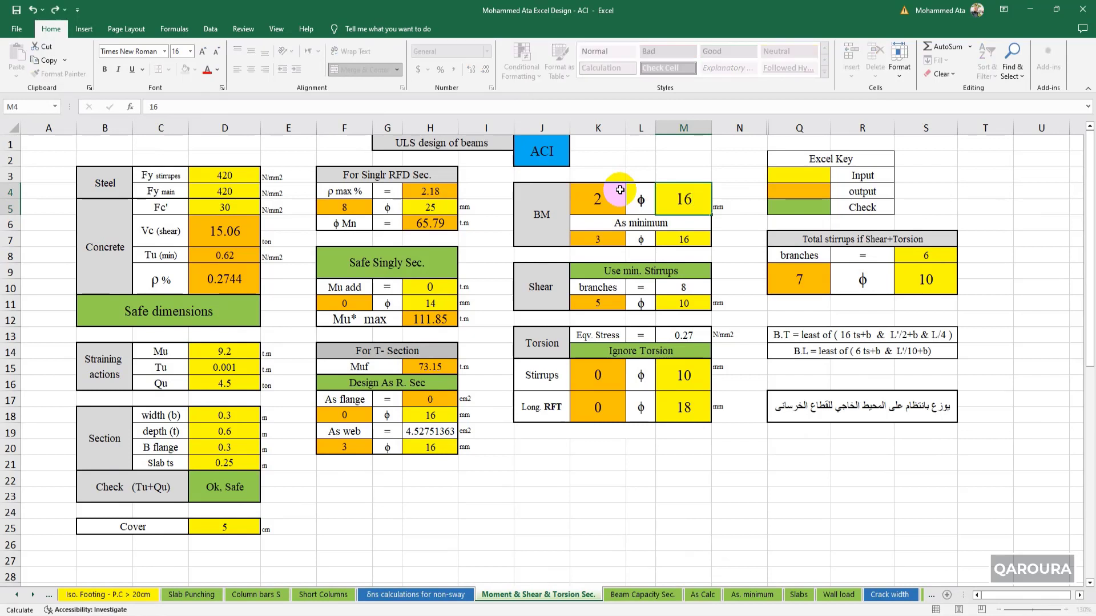
{"action": "key", "text": "Return"}
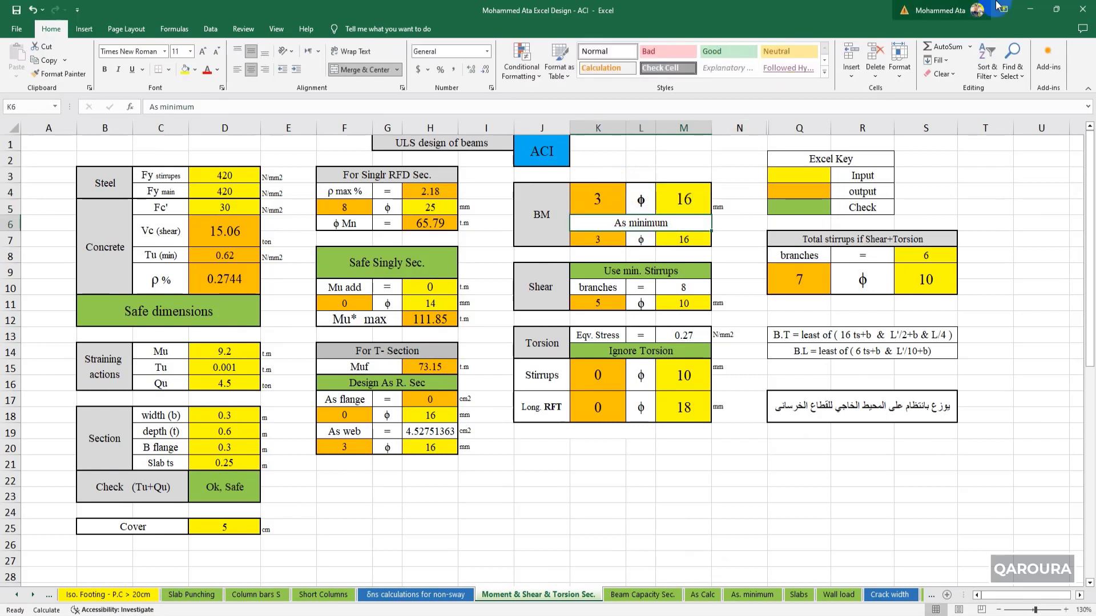
Return to ETABS and unlock the analysed model for editing
{"action": "left_click", "coordinate": [1035, 7]}
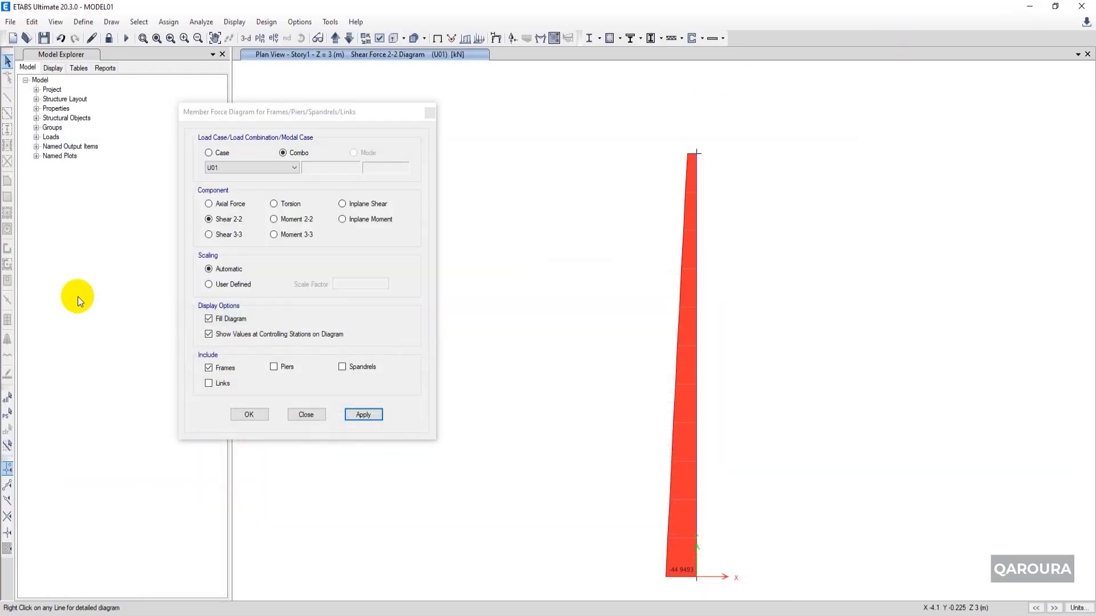
{"action": "left_click", "coordinate": [108, 38]}
{"action": "left_click", "coordinate": [565, 356]}
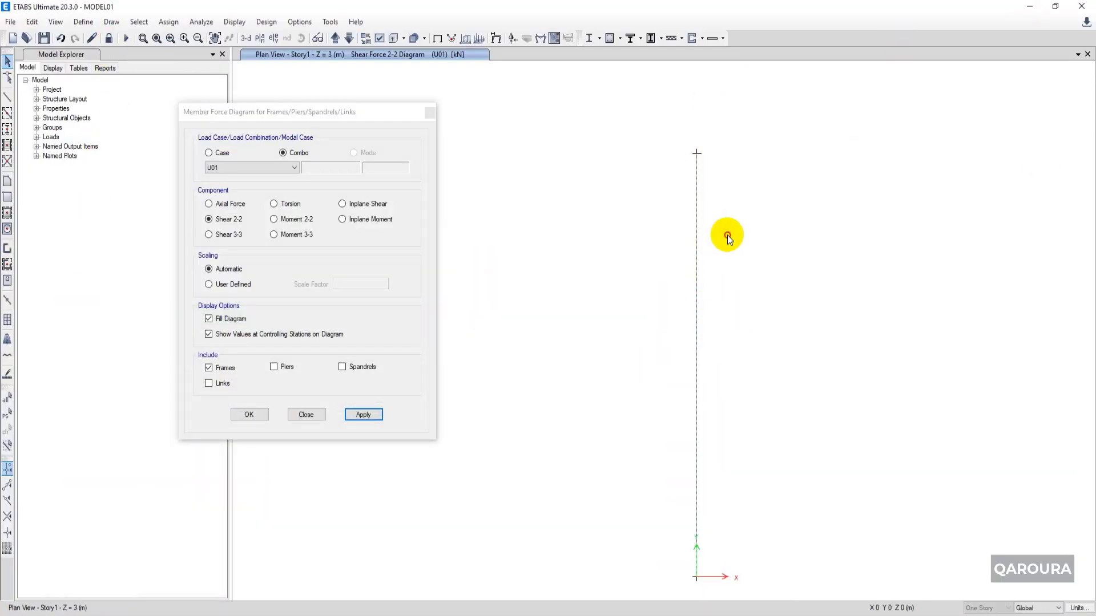
Select the beam in the plan view, switch to the Excel Wall load sheet and set the story height to 3.5 m
{"action": "left_click", "coordinate": [696, 265]}
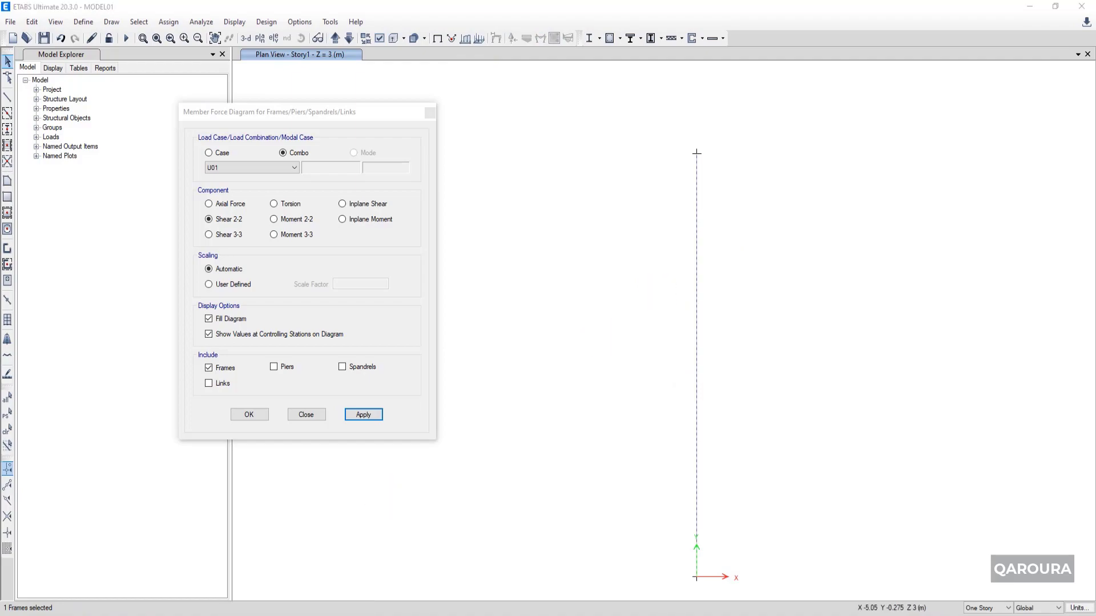
{"action": "left_click", "coordinate": [296, 563]}
{"action": "left_click", "coordinate": [834, 596]}
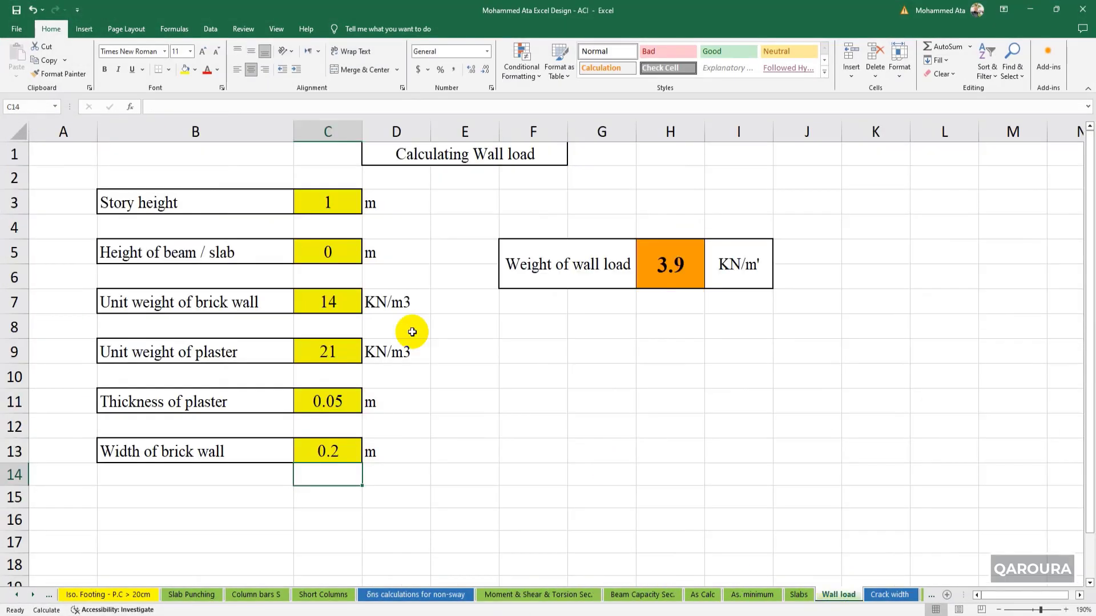
{"action": "left_click", "coordinate": [331, 205]}
{"action": "type", "text": "3.5"}
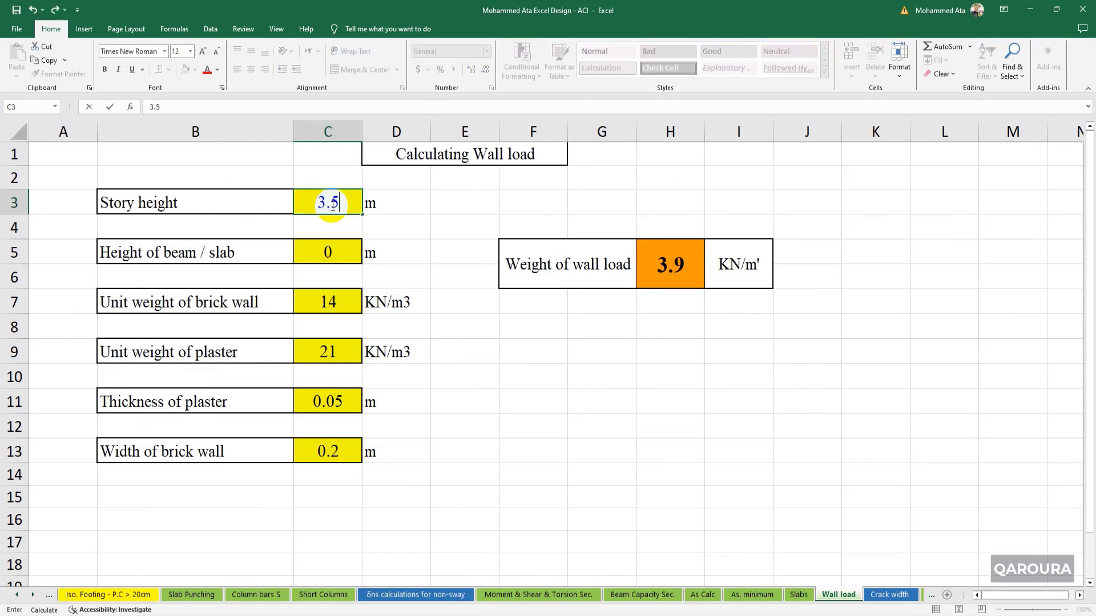
{"action": "key", "text": "Return"}
Set the height of beam / slab to 0.25 m and the width of brick wall to 0.2 m
{"action": "key", "text": "Down"}
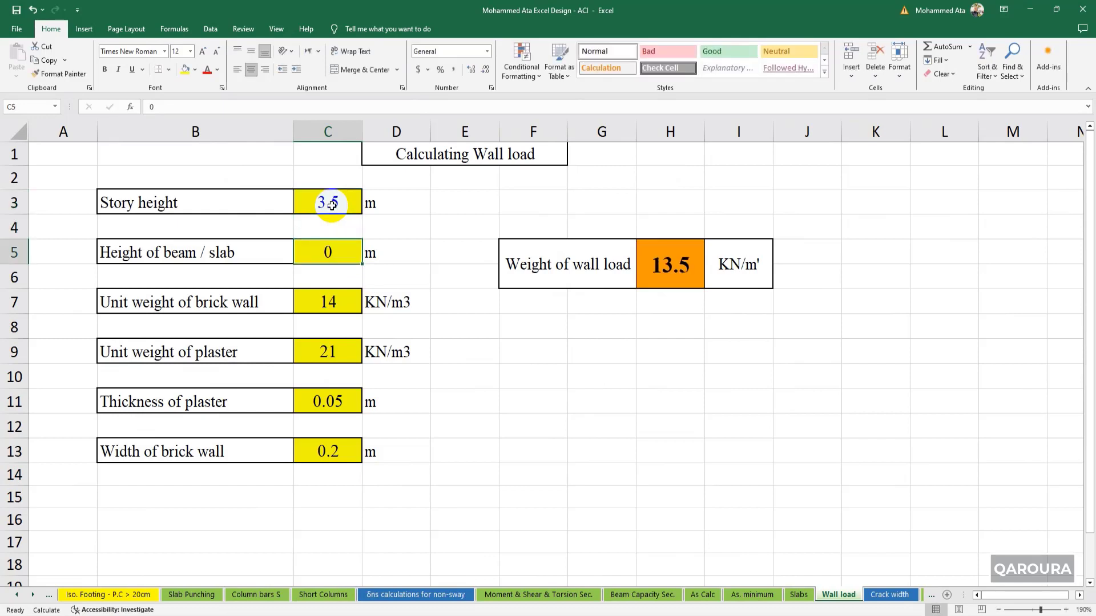
{"action": "type", "text": ".25"}
{"action": "key", "text": "Return"}
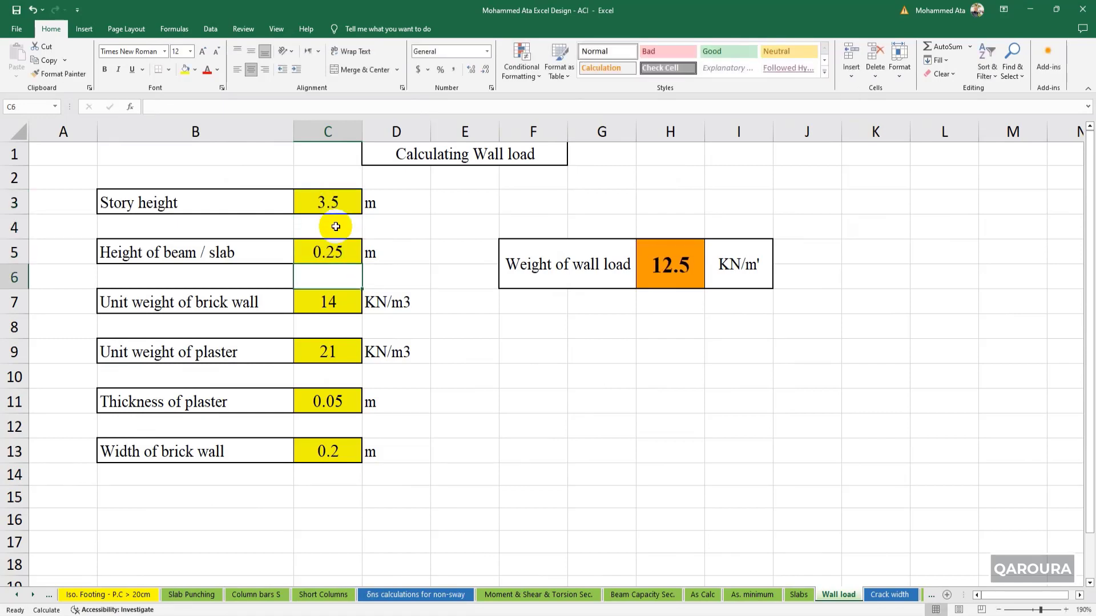
{"action": "left_click", "coordinate": [328, 451]}
{"action": "type", "text": ".2"}
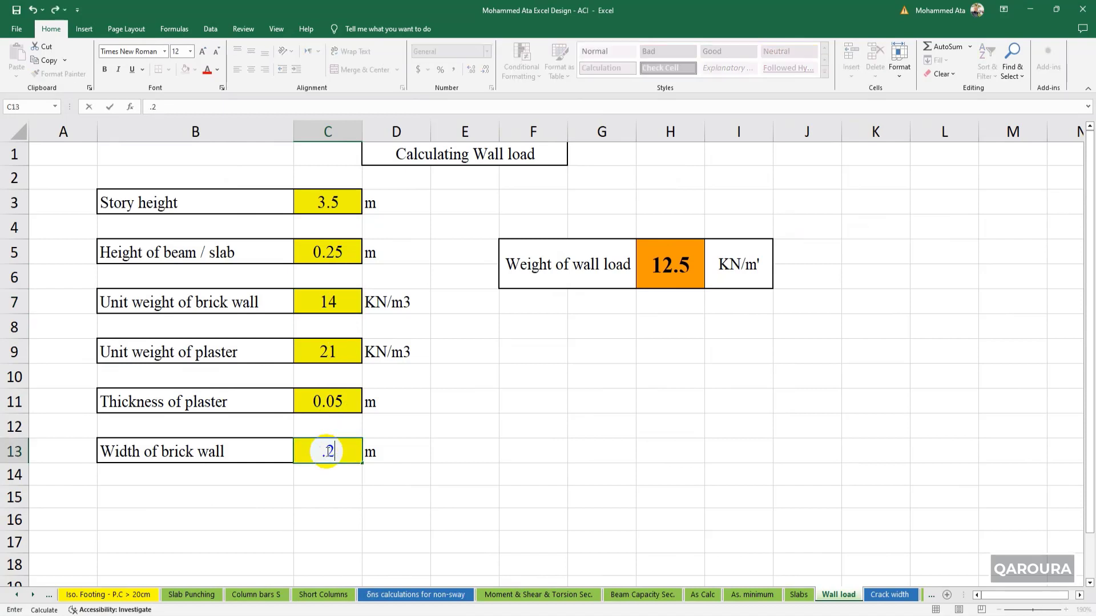
{"action": "key", "text": "Return"}
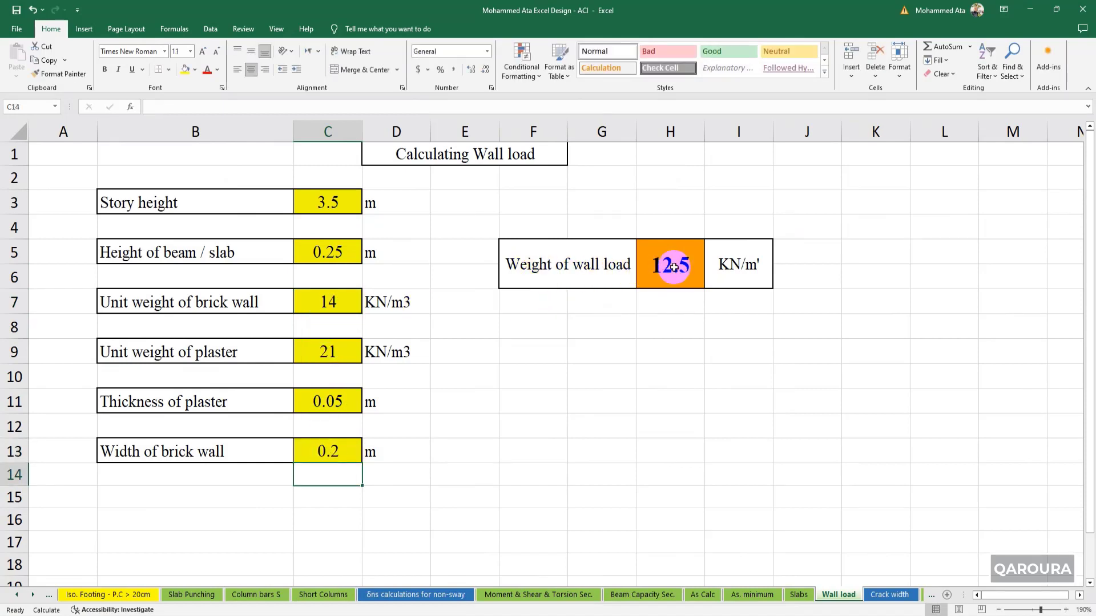
Return to ETABS and assign a 12.5 kN/m uniform gravity load in the Wall pattern to the selected beam, replacing existing loads
{"action": "left_click", "coordinate": [1028, 10]}
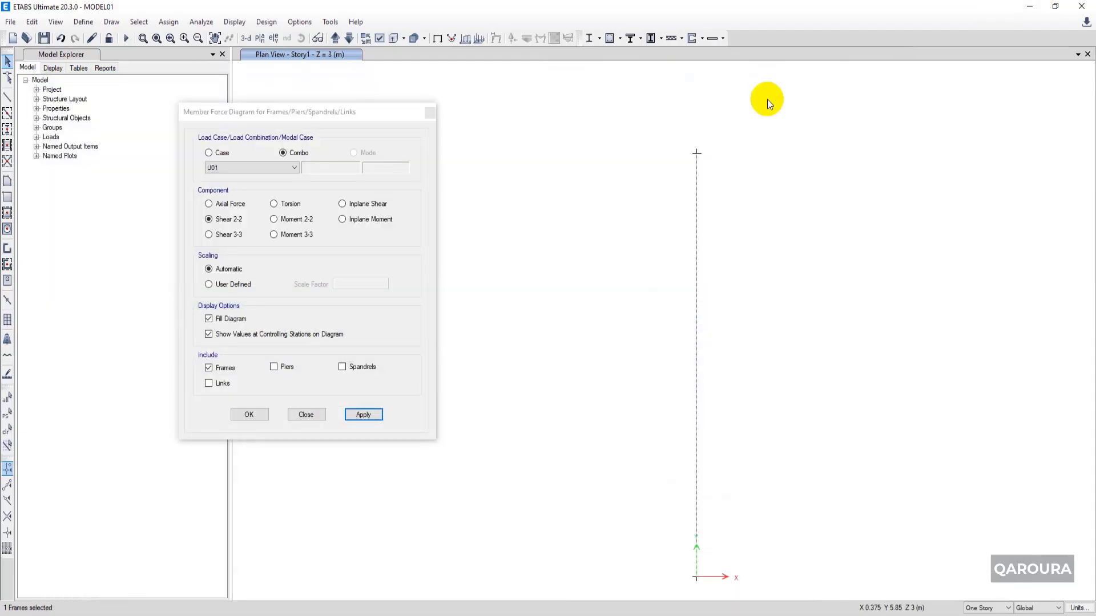
{"action": "left_click", "coordinate": [178, 25]}
{"action": "mouse_move", "coordinate": [244, 134]}
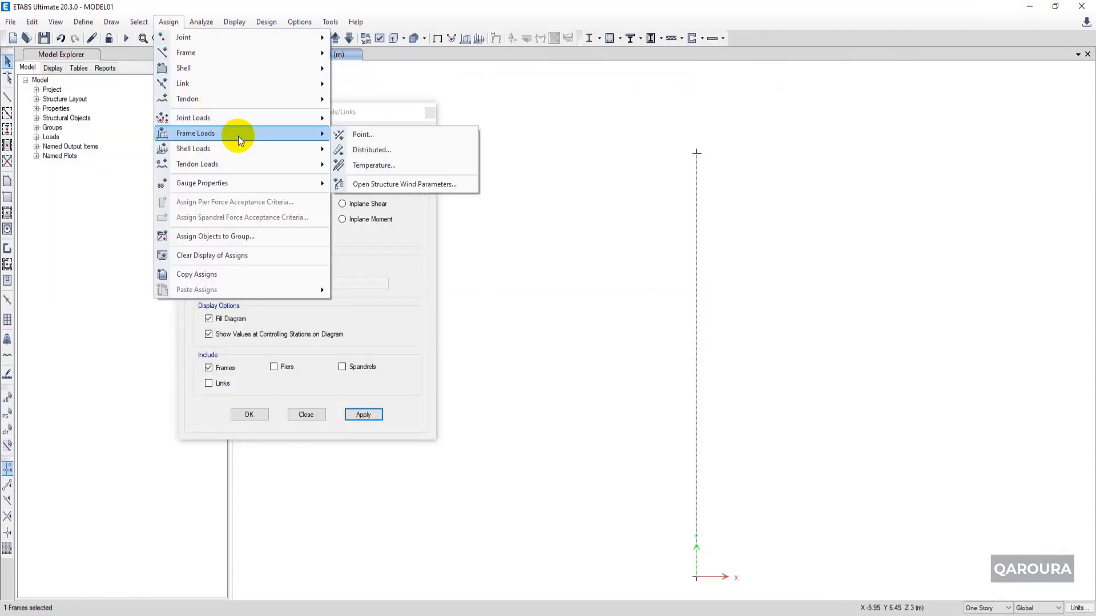
{"action": "left_click", "coordinate": [429, 150]}
{"action": "left_click", "coordinate": [554, 244]}
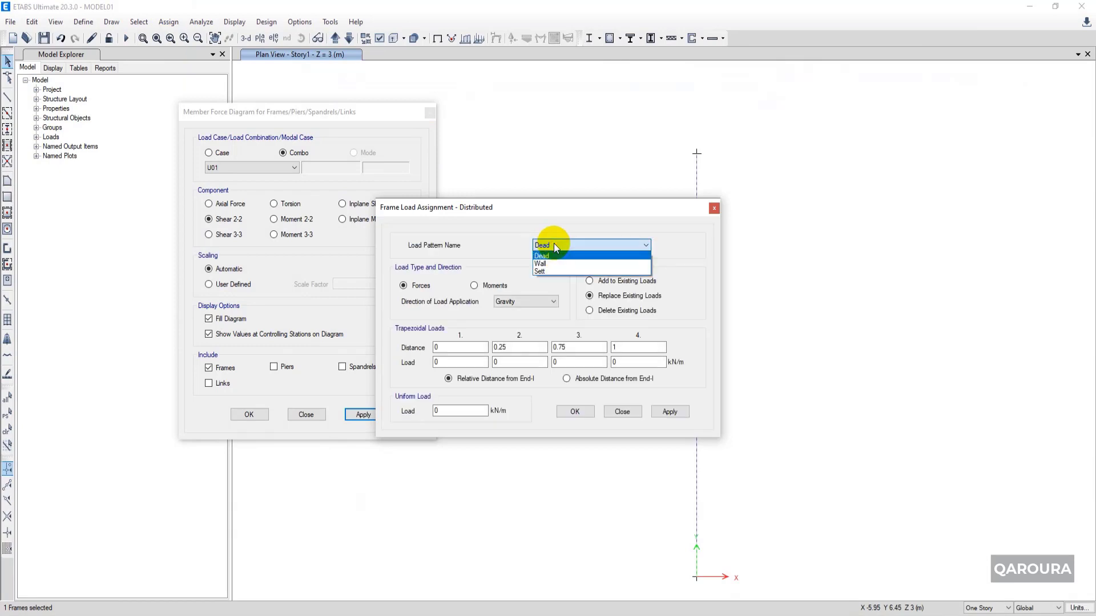
{"action": "left_click", "coordinate": [551, 270]}
{"action": "left_click", "coordinate": [448, 411]}
{"action": "left_click_drag", "start_coordinate": [448, 410], "coordinate": [416, 418]}
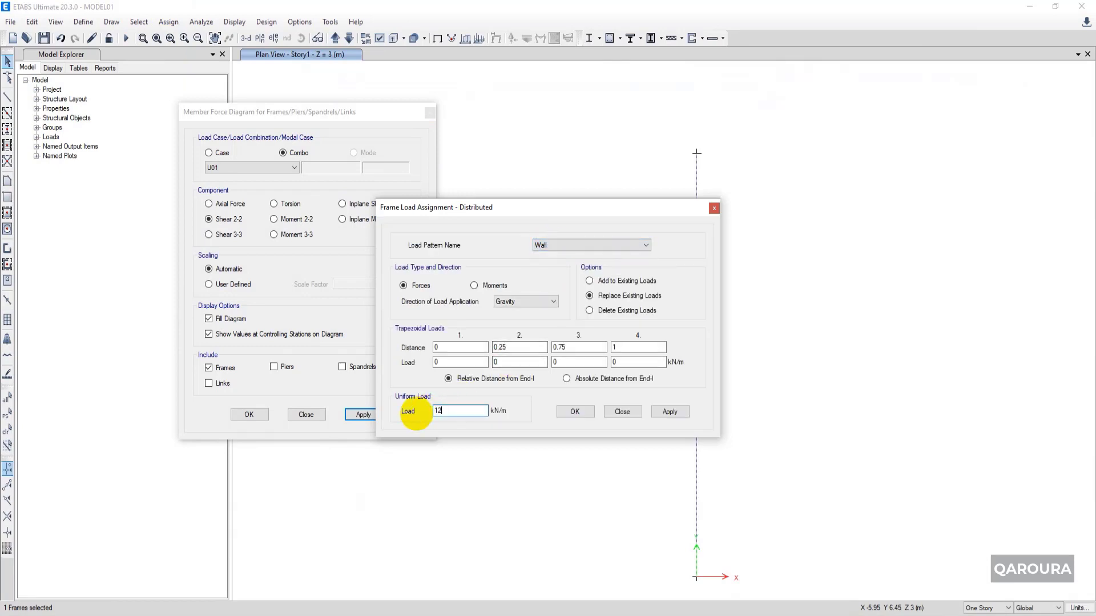
{"action": "type", "text": "12.5"}
{"action": "left_click", "coordinate": [670, 412]}
{"action": "left_click", "coordinate": [570, 411]}
{"action": "left_click", "coordinate": [306, 415]}
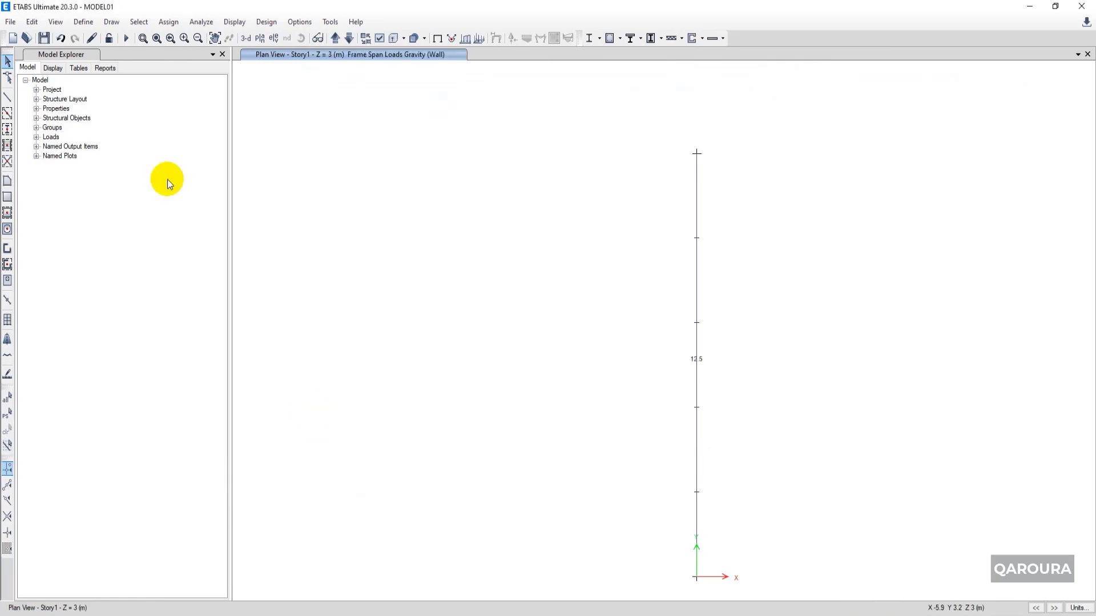
Run the analysis and display the beam's Moment 3-3 diagram followed by its Shear 2-2 diagram for combination U01
{"action": "left_click", "coordinate": [132, 38]}
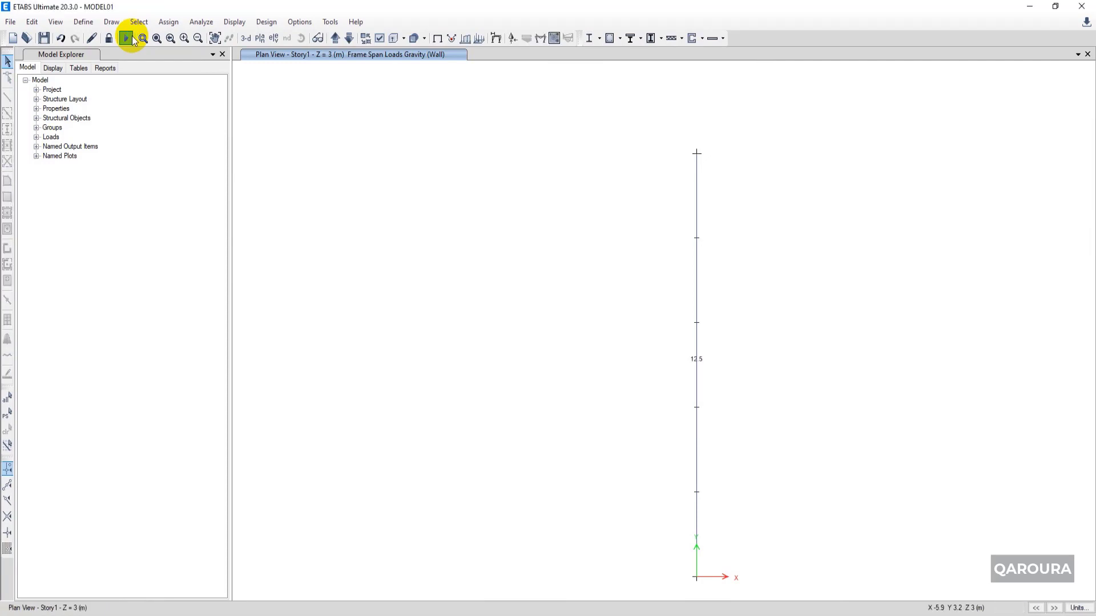
{"action": "left_click", "coordinate": [234, 22]}
{"action": "mouse_move", "coordinate": [262, 91]}
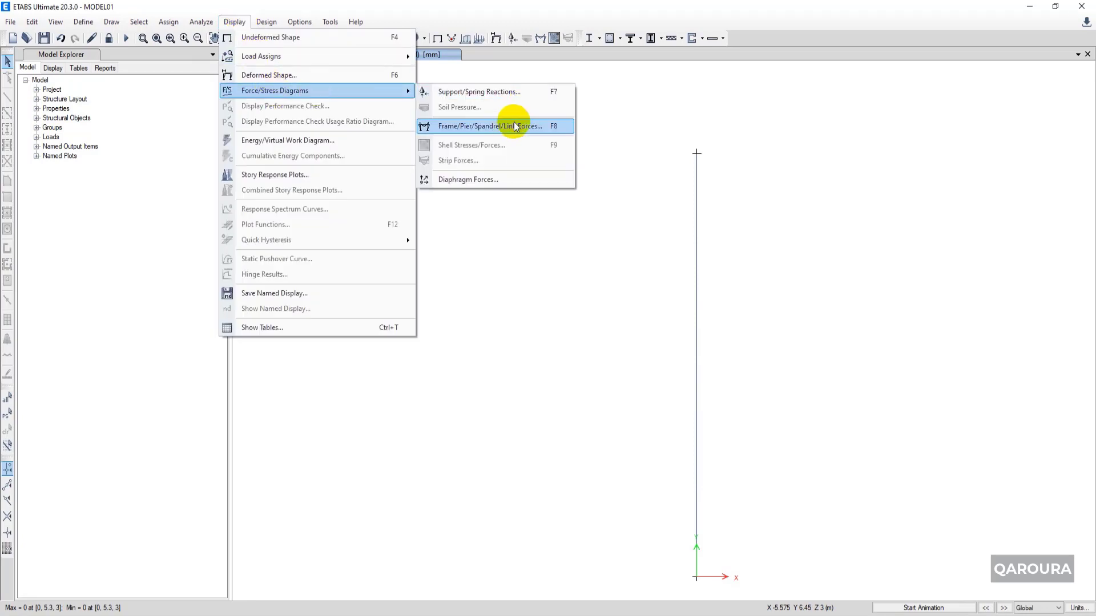
{"action": "left_click", "coordinate": [514, 127]}
{"action": "left_click", "coordinate": [296, 238]}
{"action": "left_click", "coordinate": [364, 415]}
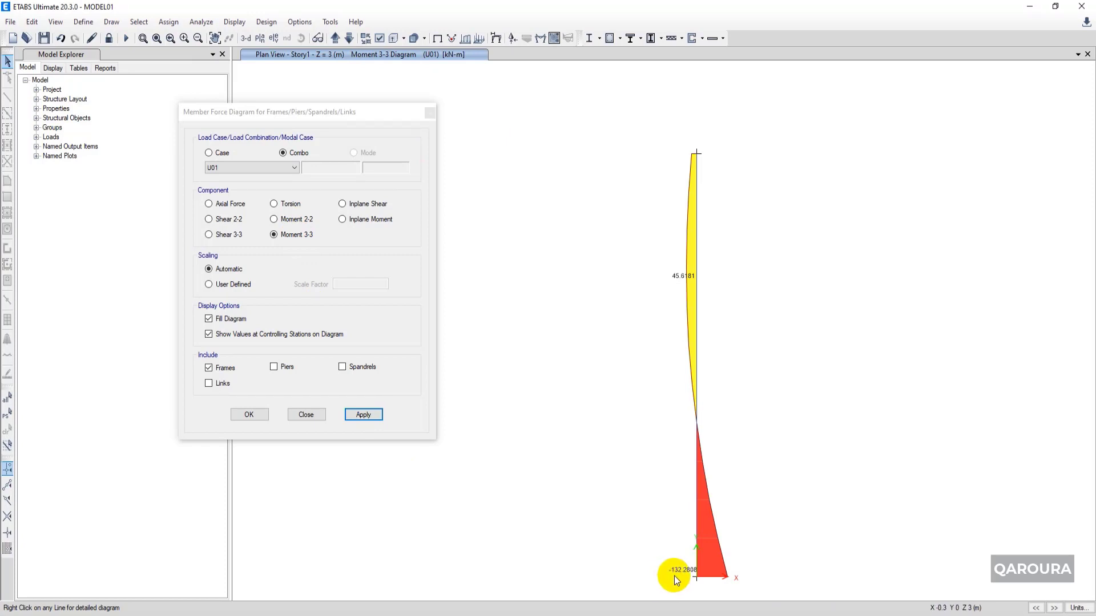
{"action": "left_click", "coordinate": [224, 219]}
{"action": "left_click", "coordinate": [364, 415]}
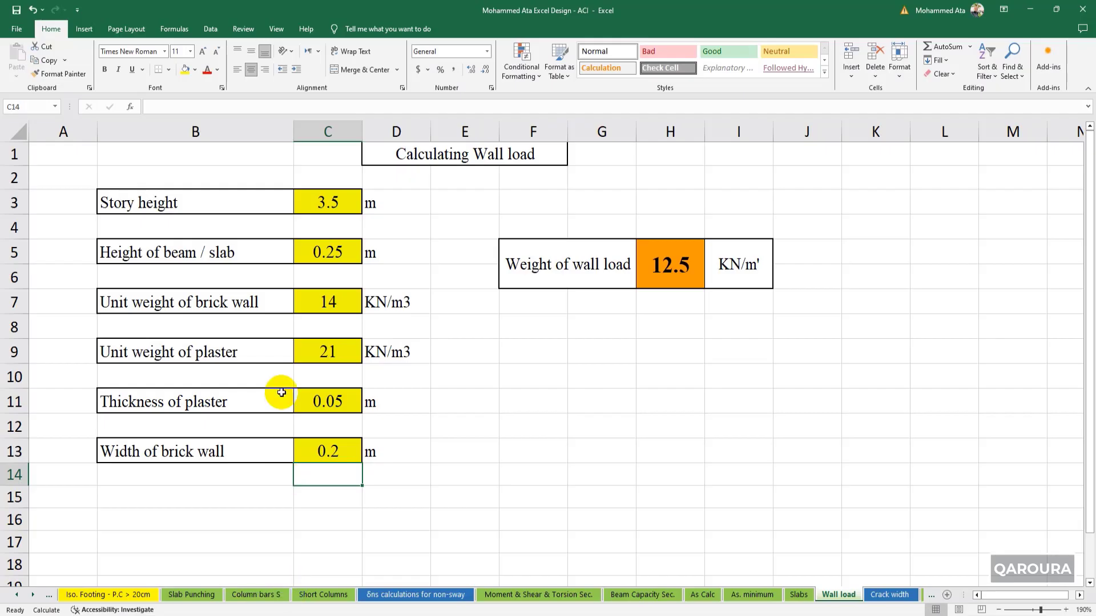
In Excel's Moment & Shear & Torsion Sec. sheet, set the design moment Mu to 13.2 t.m
{"action": "left_click", "coordinate": [547, 594]}
{"action": "left_click", "coordinate": [255, 353]}
{"action": "type", "text": "13.2"}
{"action": "key", "text": "Return"}
Set the design shear Qu to 9.5 ton
{"action": "key", "text": "Return"}
{"action": "type", "text": "9."}
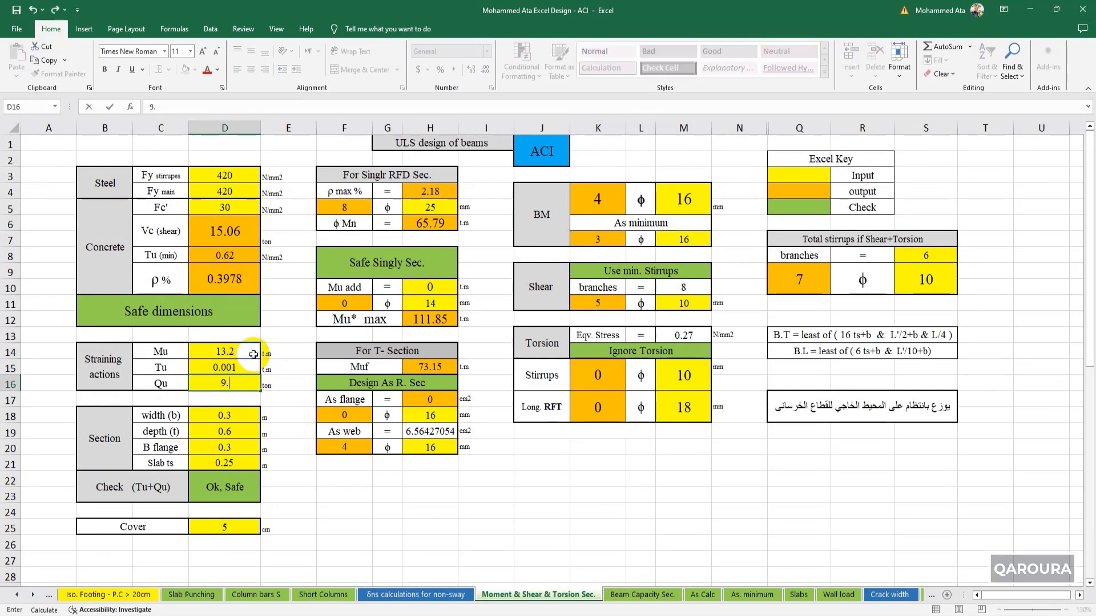
{"action": "type", "text": "5"}
{"action": "key", "text": "Return"}
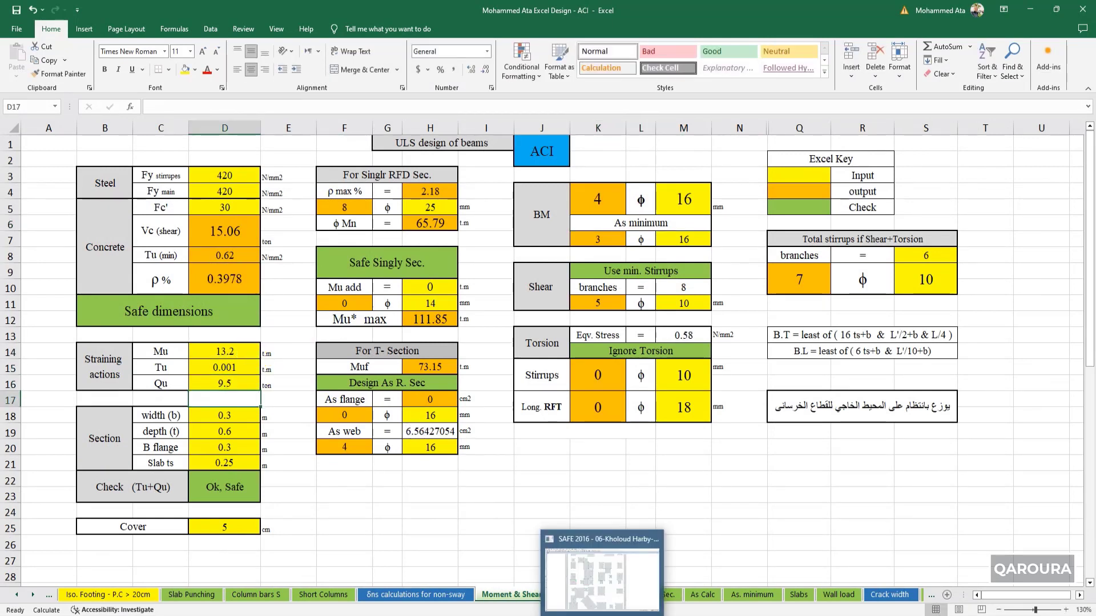
Return to ETABS to check the Shear 2-2 values and display the Moment 3-3 diagram for combination U01
{"action": "left_click", "coordinate": [224, 588]}
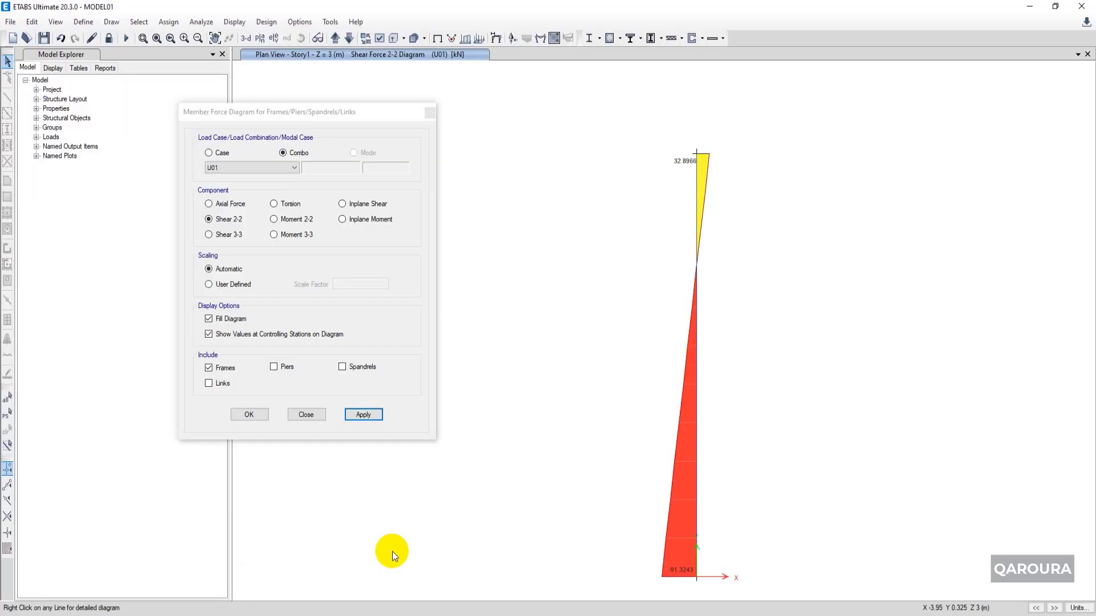
{"action": "left_click", "coordinate": [305, 235]}
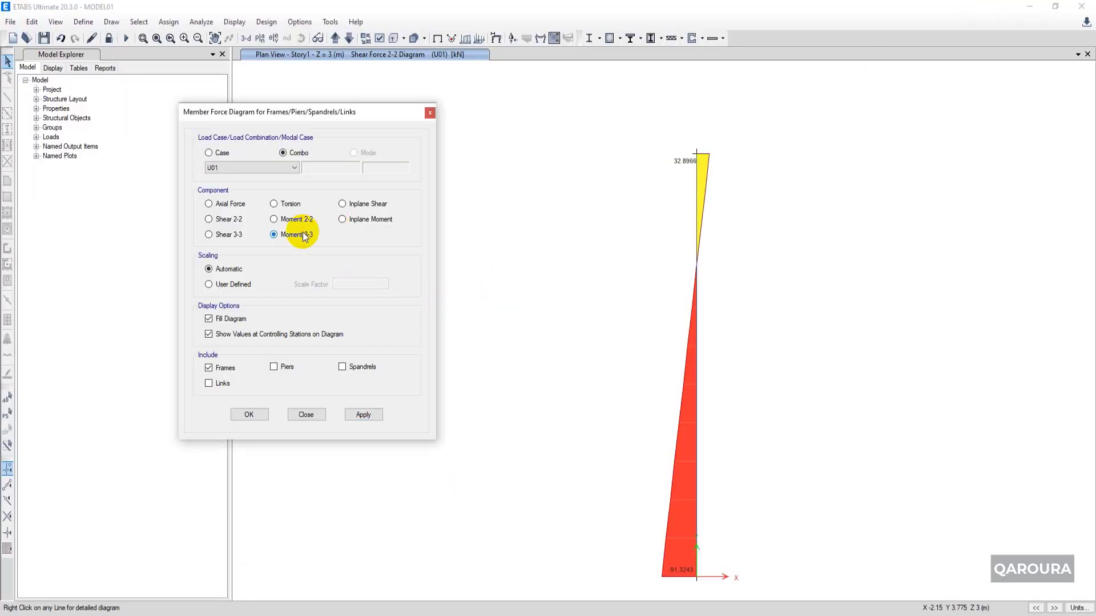
{"action": "left_click", "coordinate": [363, 414]}
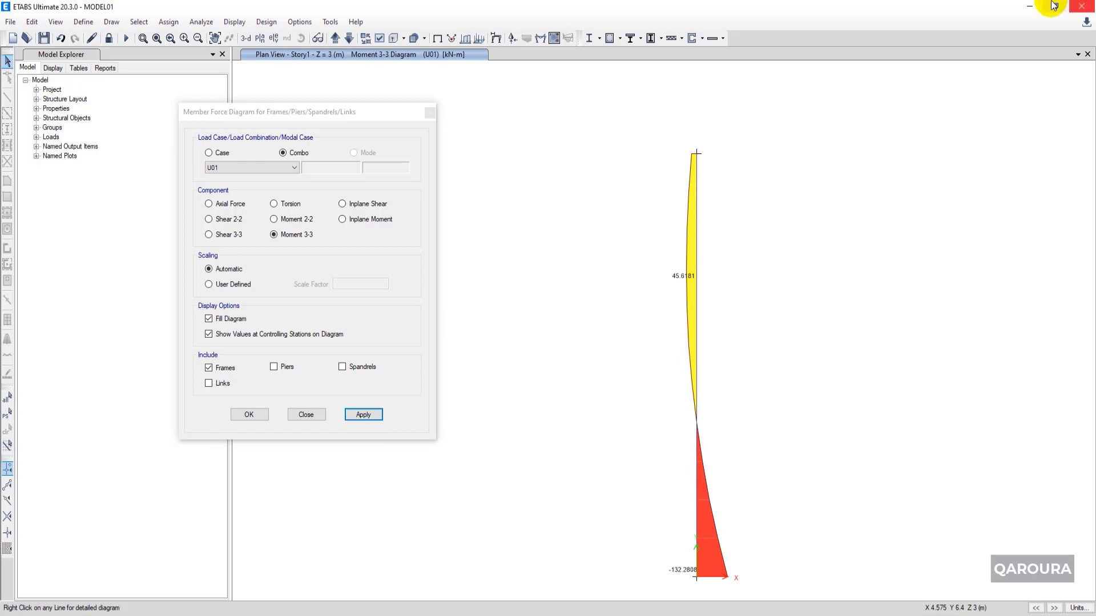
Switch back to the Excel beam design sheet, correct the design shear Qu to 9.2 ton and minimise the workbook
{"action": "left_click", "coordinate": [1029, 6]}
{"action": "left_click", "coordinate": [227, 382]}
{"action": "type", "text": "9.2"}
{"action": "key", "text": "Return"}
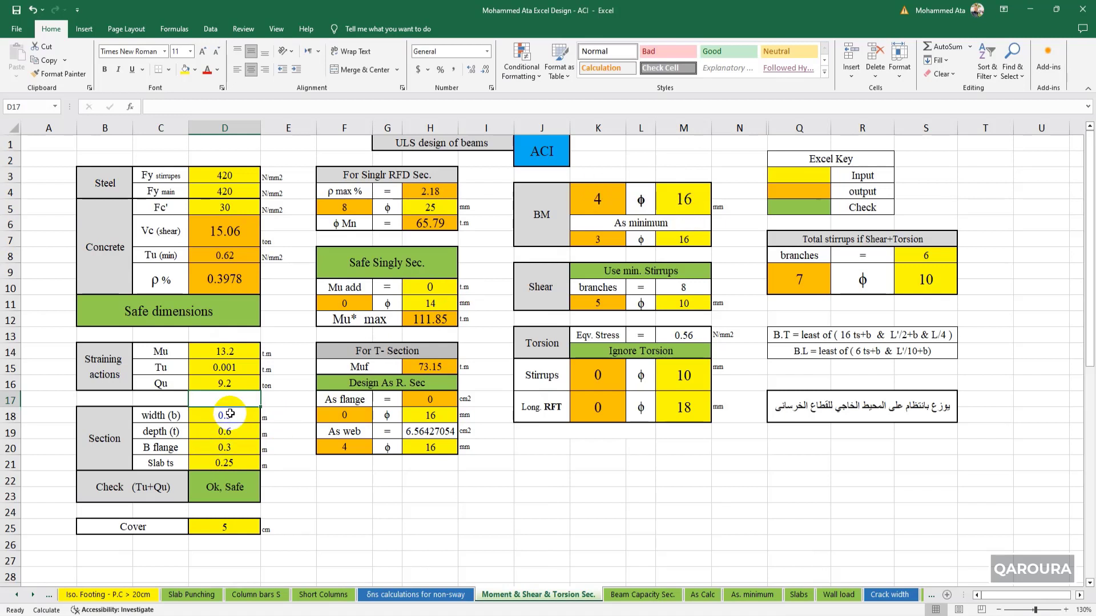
{"action": "left_click", "coordinate": [1030, 12]}
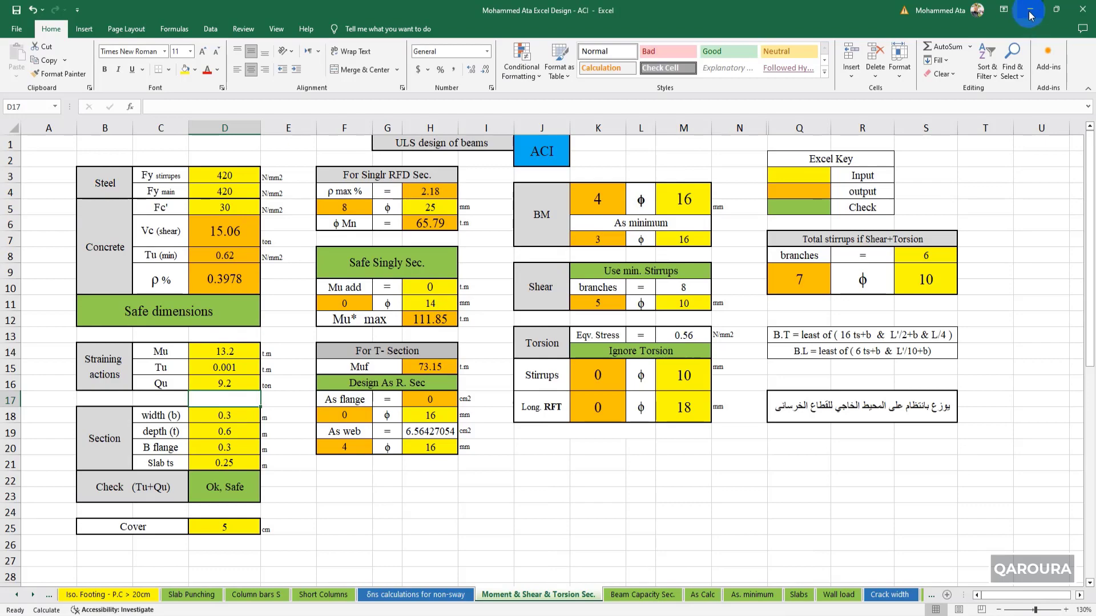